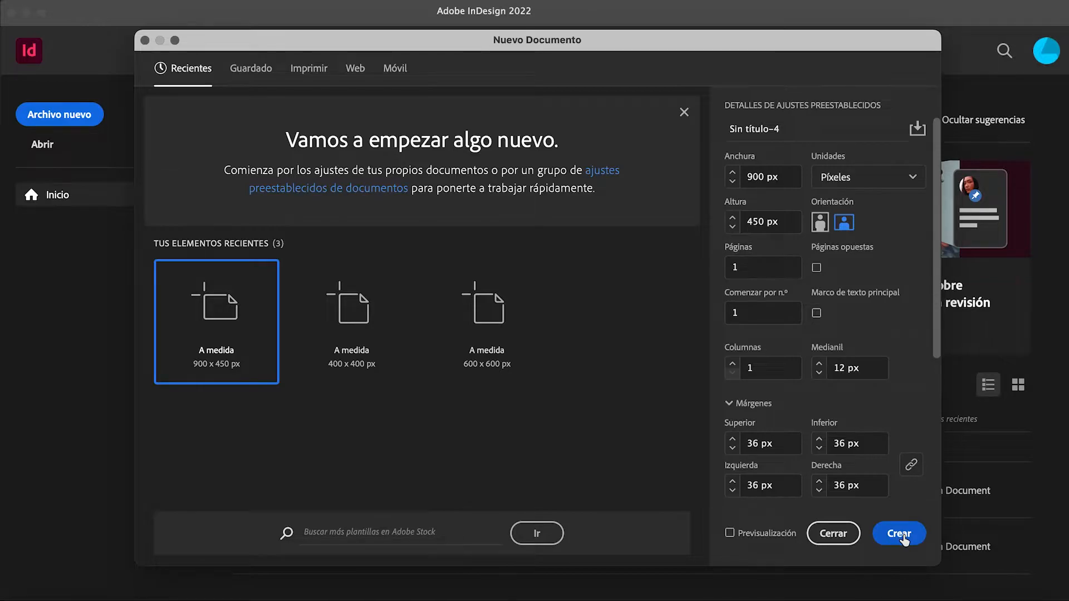
Create a one-page landscape document of 900 × 450 px with 36 px margins
click(902, 534)
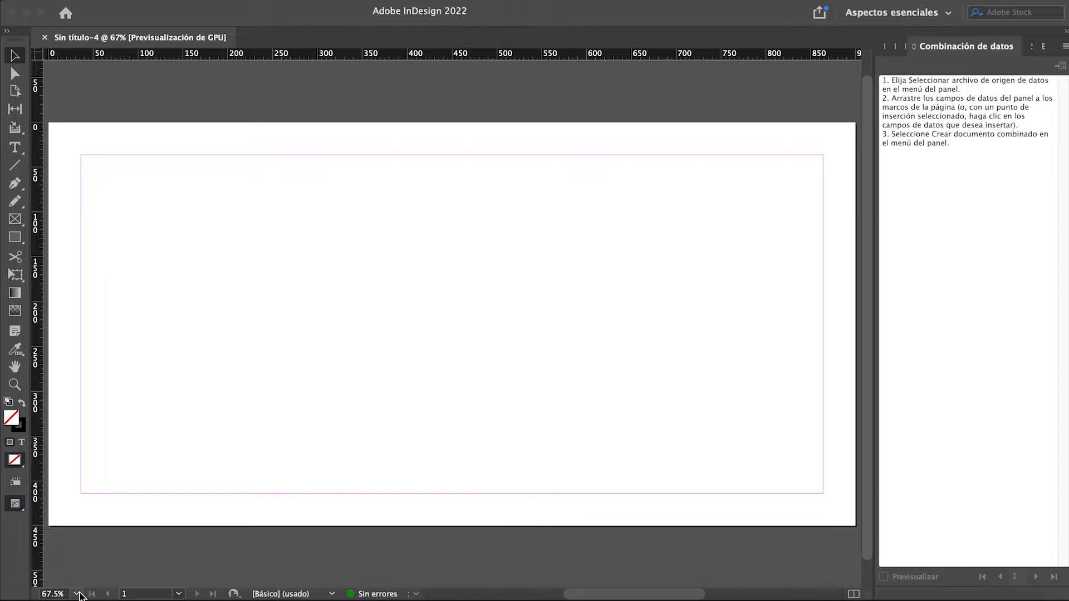
click(77, 593)
click(66, 362)
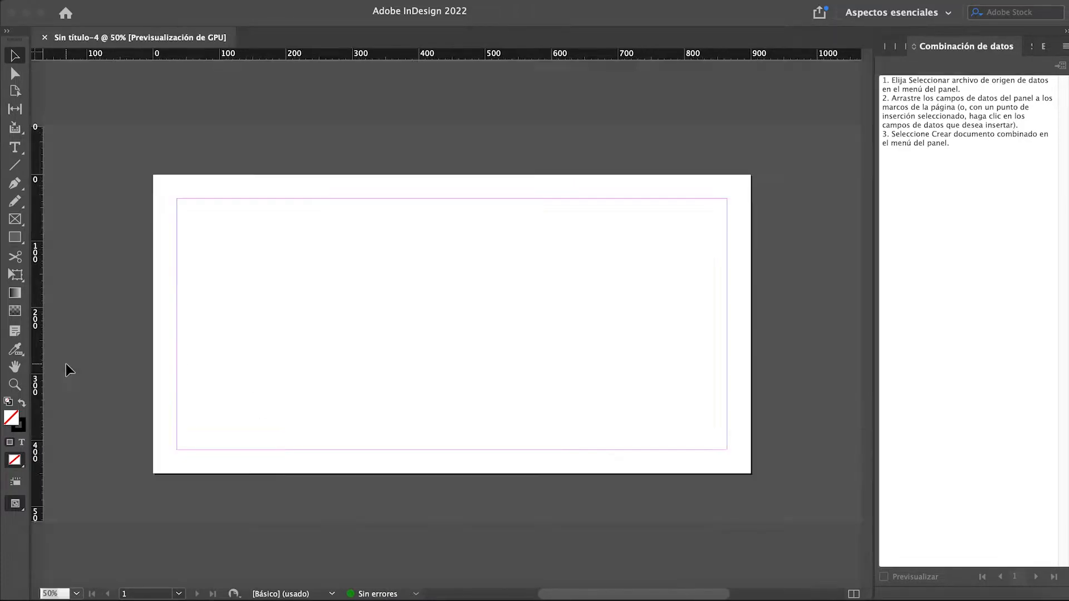
Add a text frame of about 336 × 64 px near the page's upper margin containing "COMPAÑÍA Y ASOCIADOS"
click(13, 148)
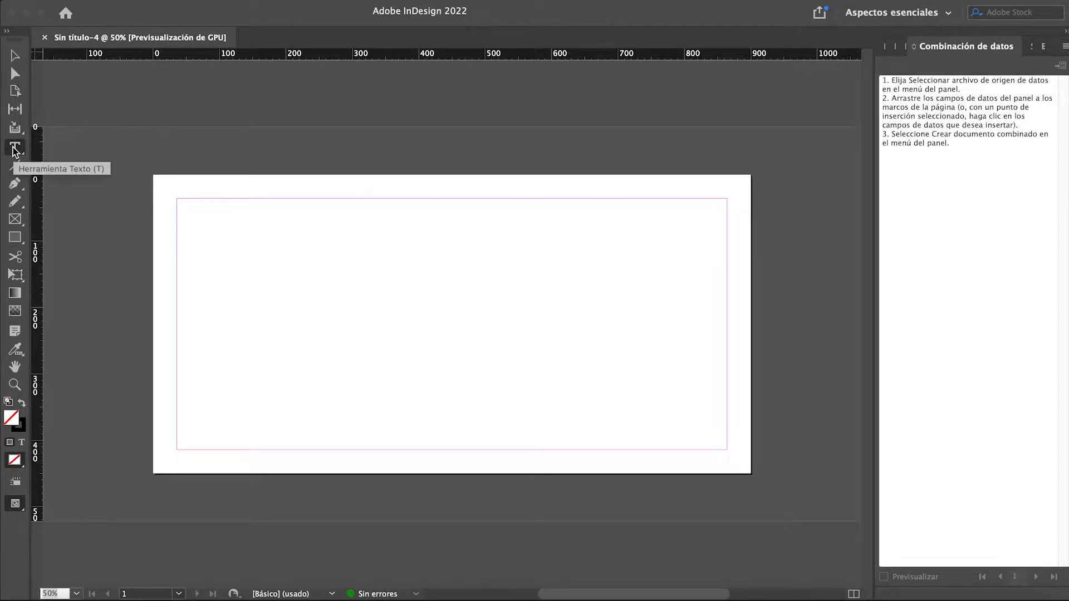
drag(320, 203, 541, 244)
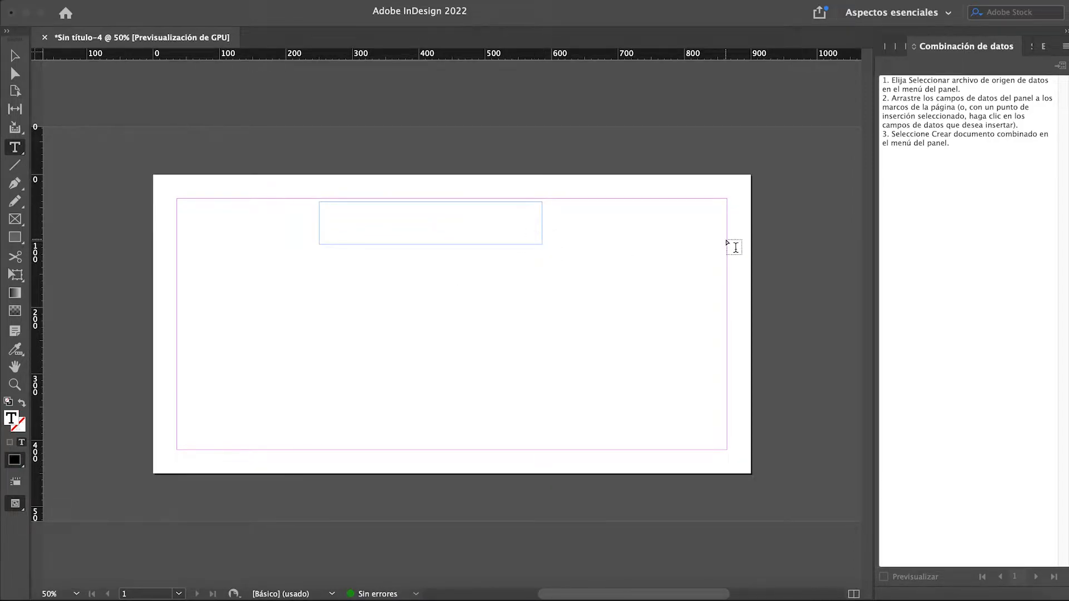
text(COMPAÑÍA Y ASOCIADOS)
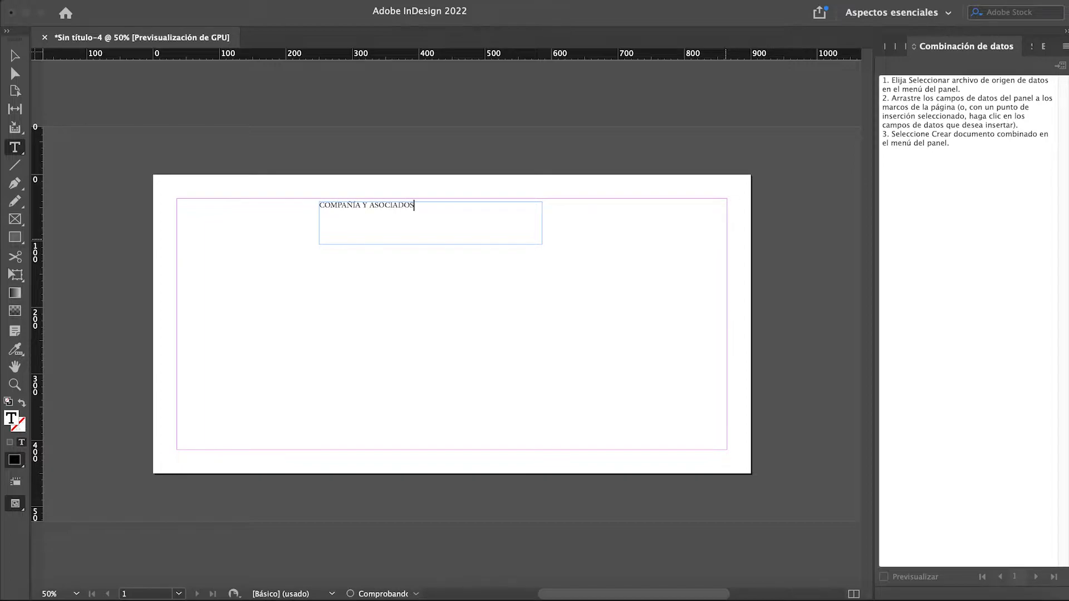
Change the font of the "COMPAÑÍA Y ASOCIADOS" title to Krungthep
key(shift+Left)
key(shift+Left)
key(shift+Left)
key(shift+Left)
key(shift+Left)
key(shift+Left)
key(shift+Left)
key(shift+Left)
key(shift+Left)
key(shift+Left)
key(shift+Left)
key(shift+Left)
key(shift+Left)
key(shift+Left)
key(shift+Left)
key(shift+Left)
key(shift+Left)
key(shift+Left)
key(shift+Left)
key(shift+Left)
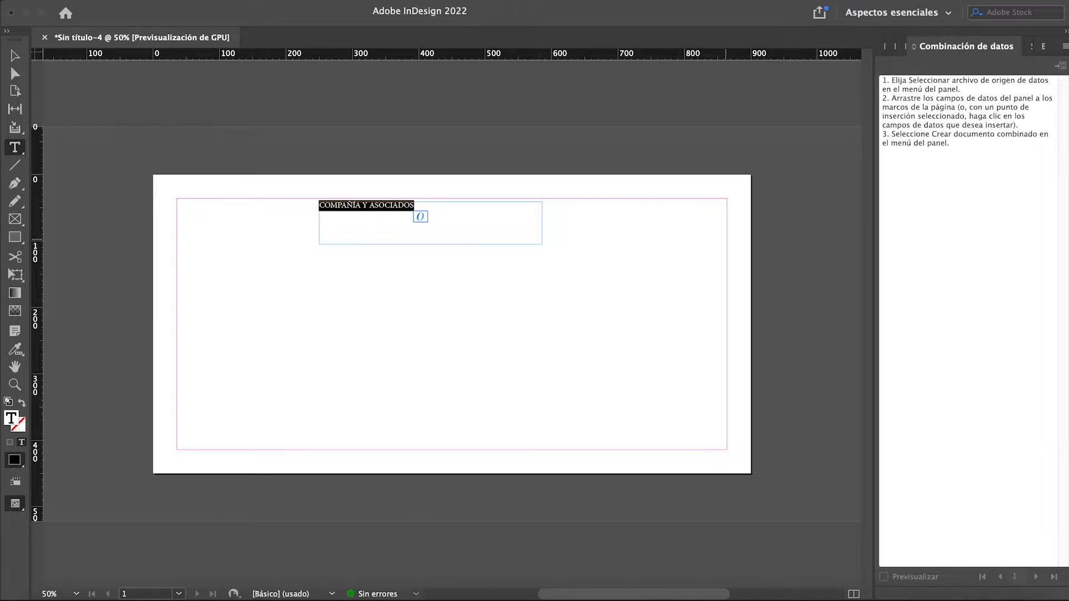
key(Escape)
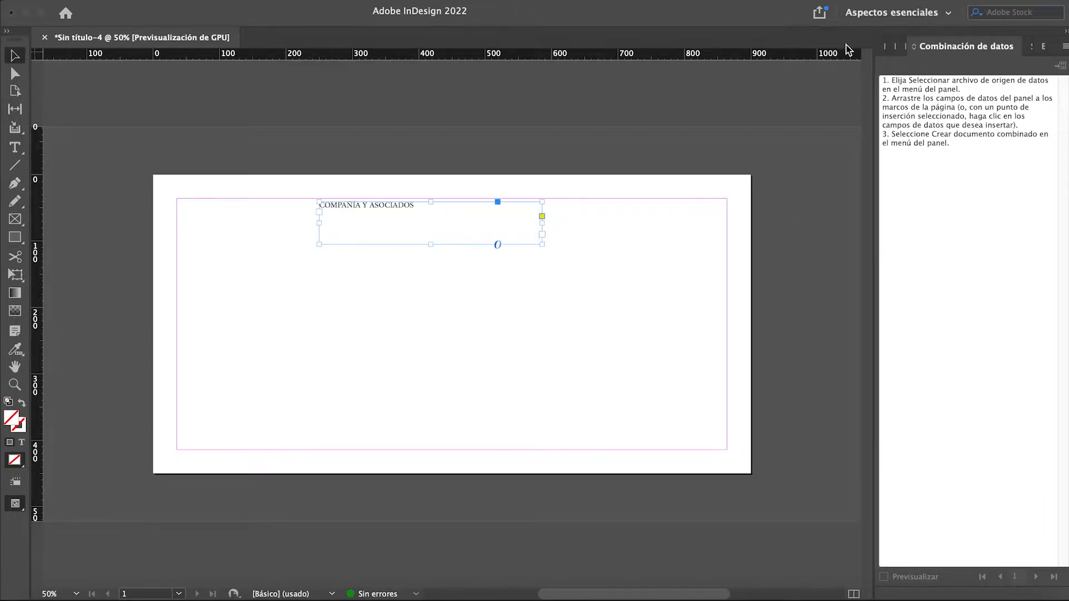
click(877, 43)
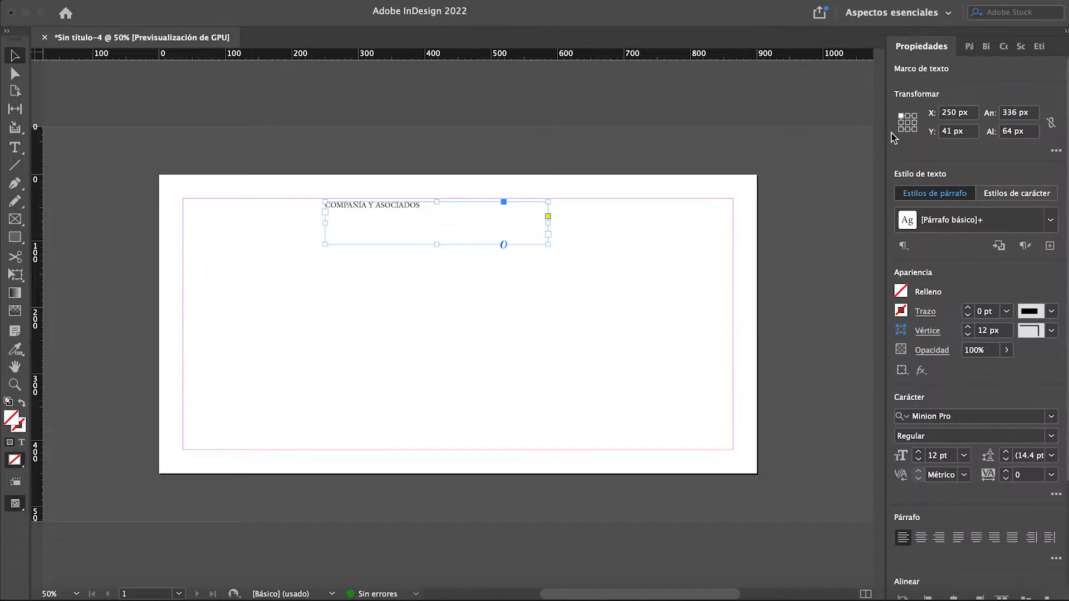
click(1052, 418)
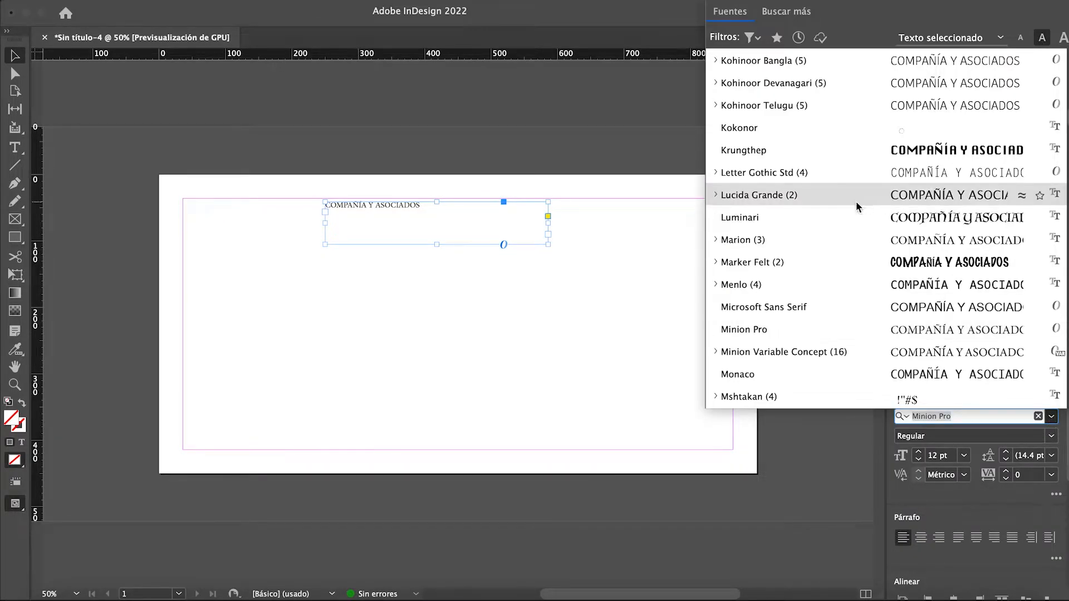
click(779, 158)
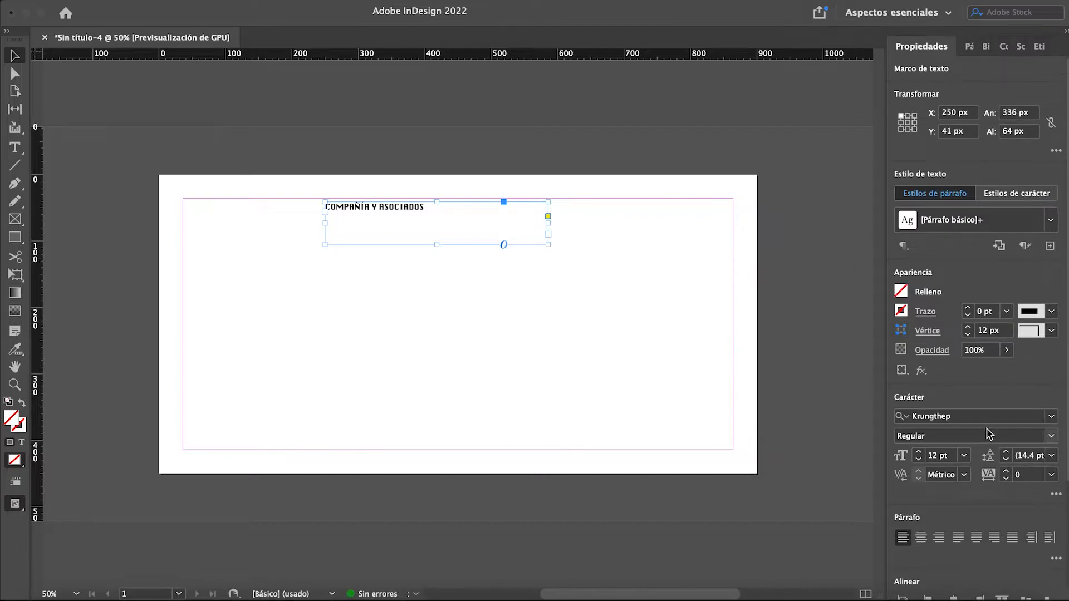
Set the title's font size to 30 pt and widen its frame to about 466 px
click(964, 456)
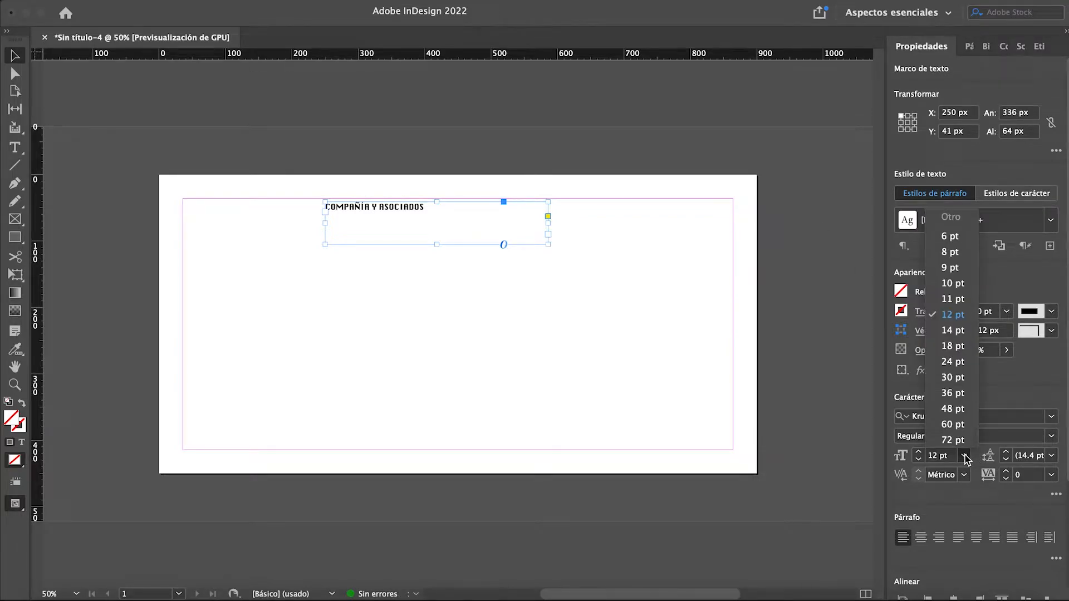
click(959, 346)
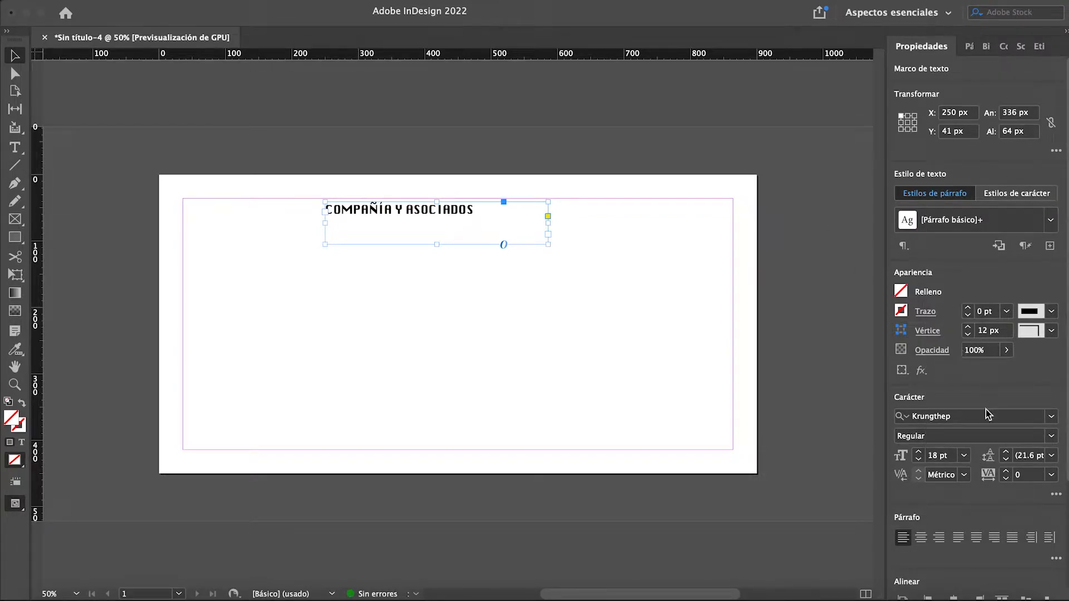
click(964, 456)
click(952, 378)
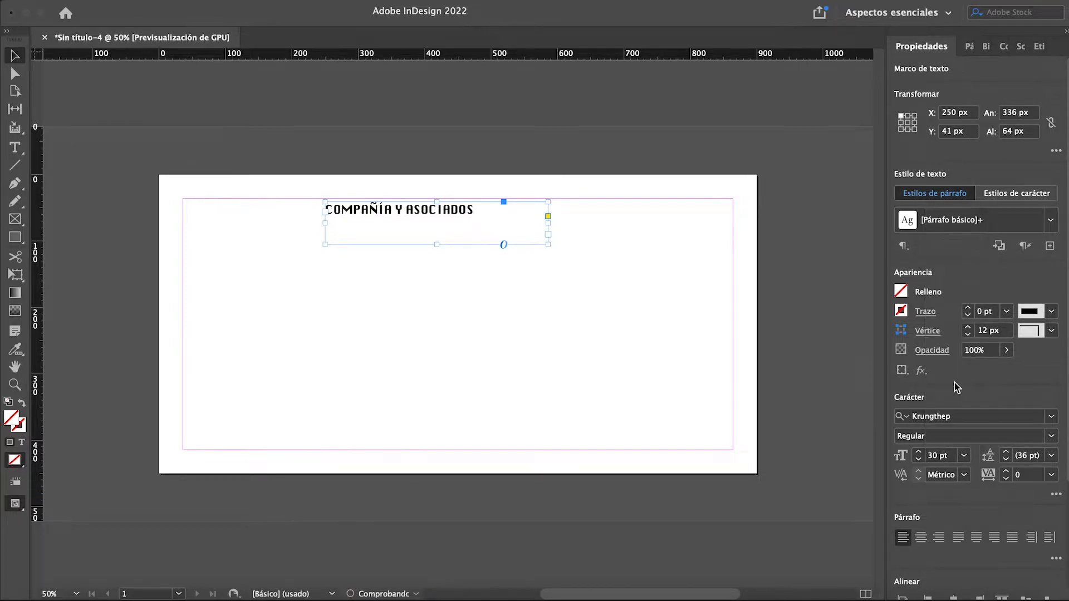
drag(552, 223, 634, 227)
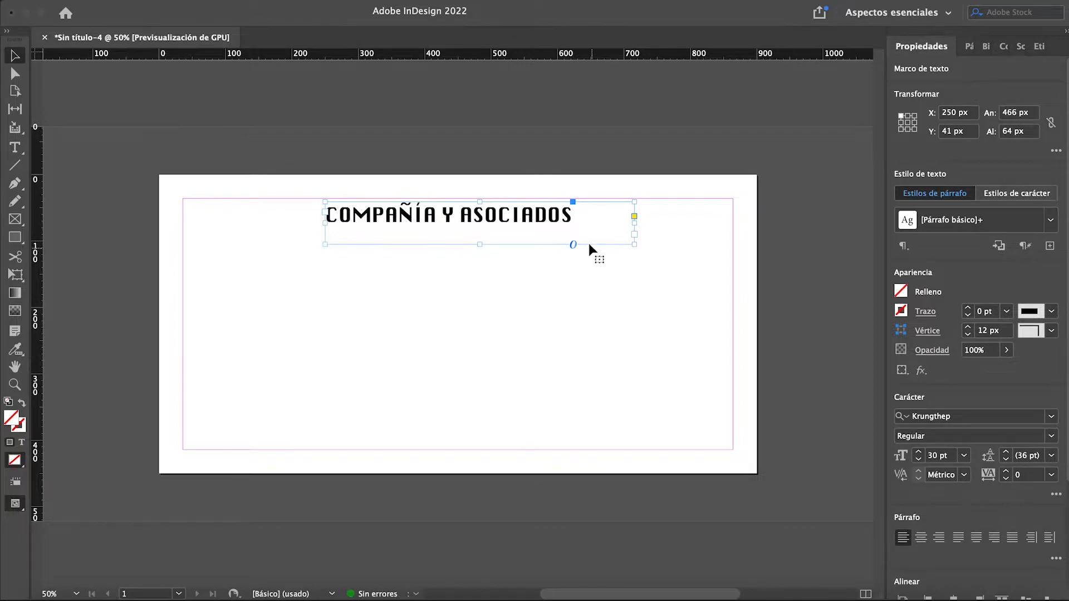
Center the title text within its frame and center the frame horizontally on the page
click(920, 537)
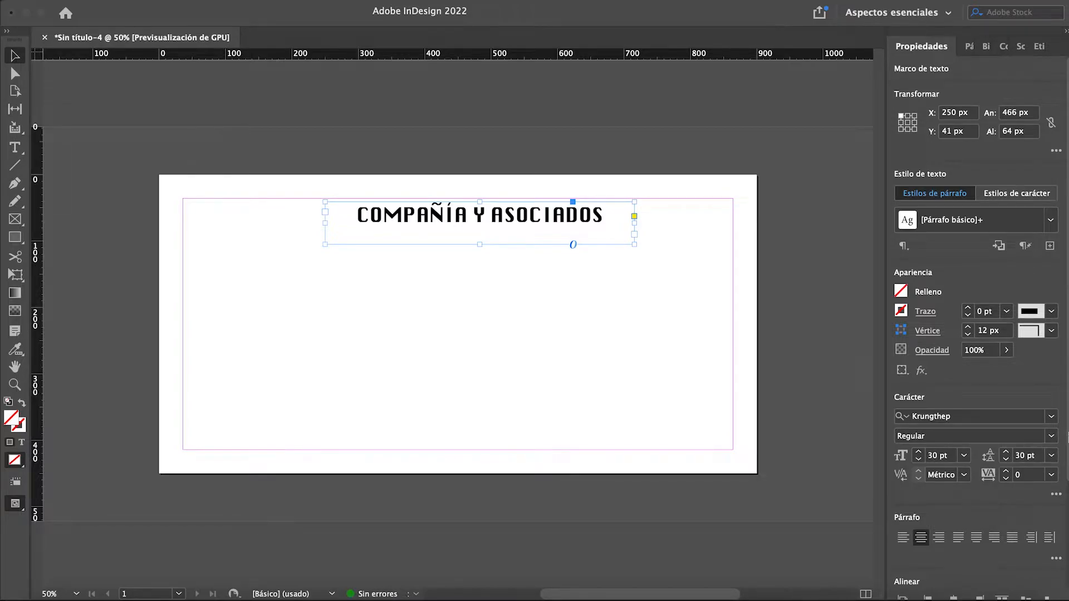
scroll(1057, 454, down, 2)
scroll(926, 531, down, 1)
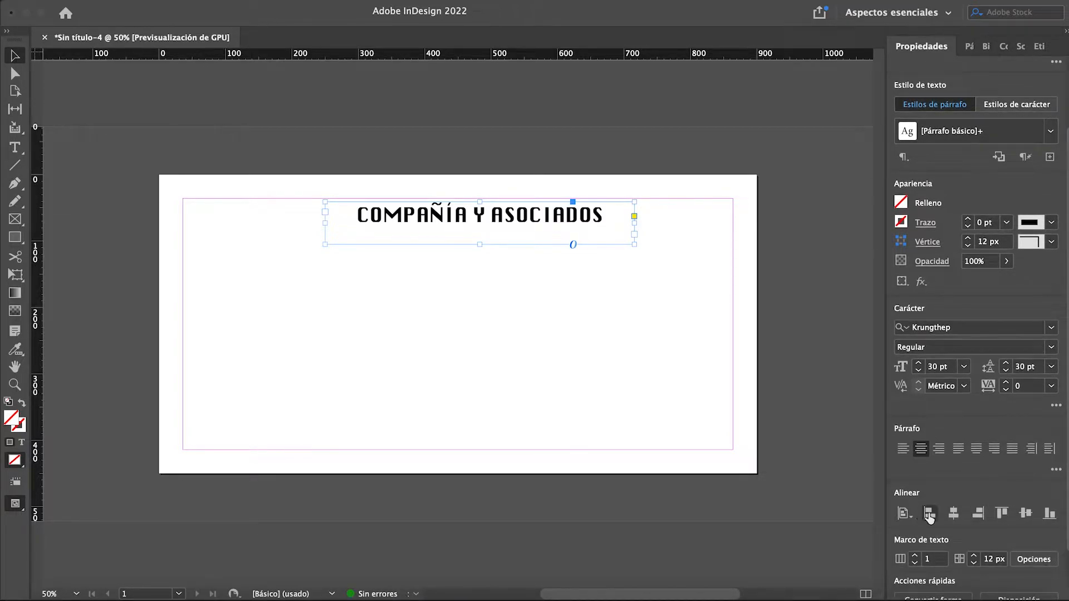
click(952, 516)
click(559, 327)
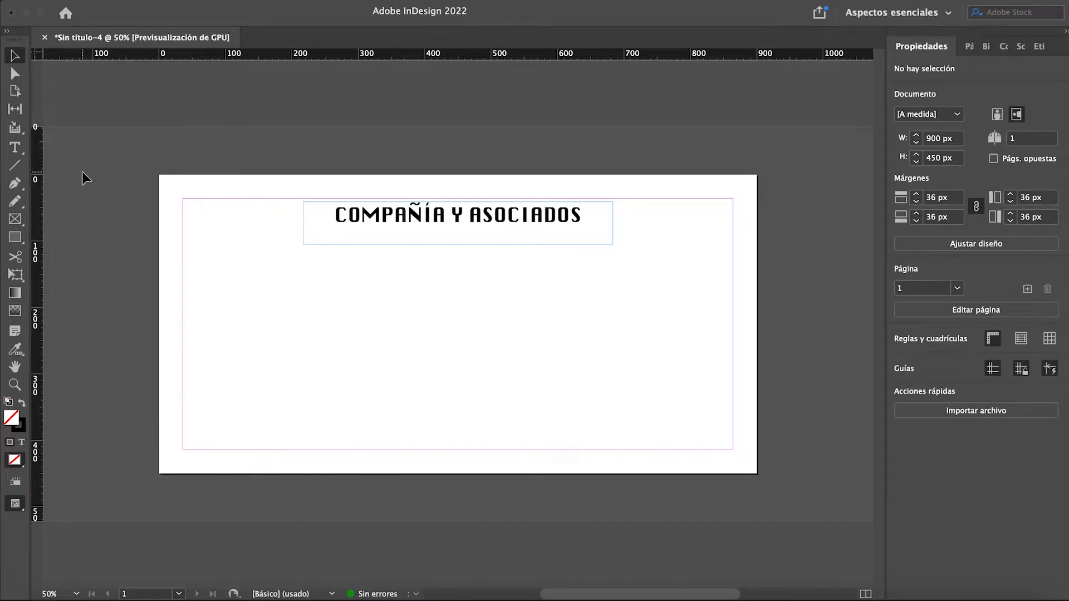
Add a text frame of about 520 × 45 px below the title, near the left margin, containing "NOMBRE:"
click(17, 147)
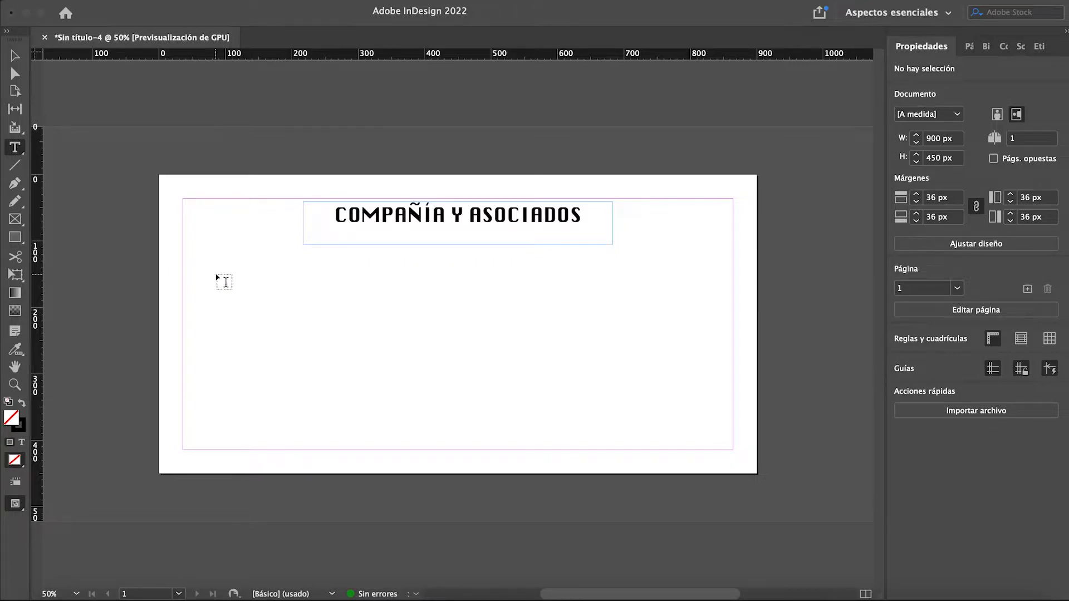
key(b)
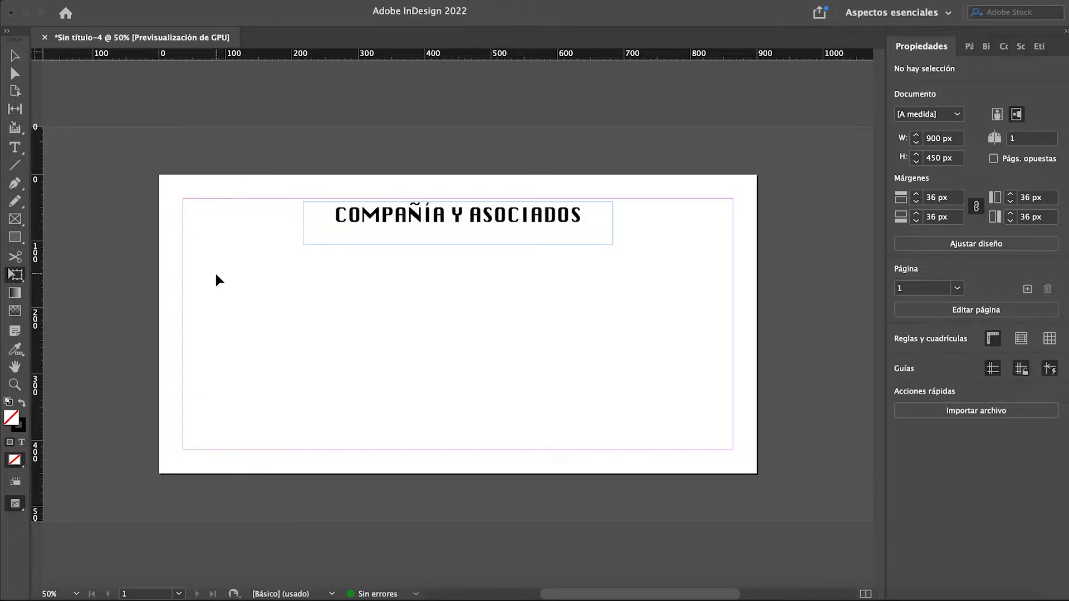
click(15, 146)
drag(205, 265, 549, 293)
text(NOMBRE:)
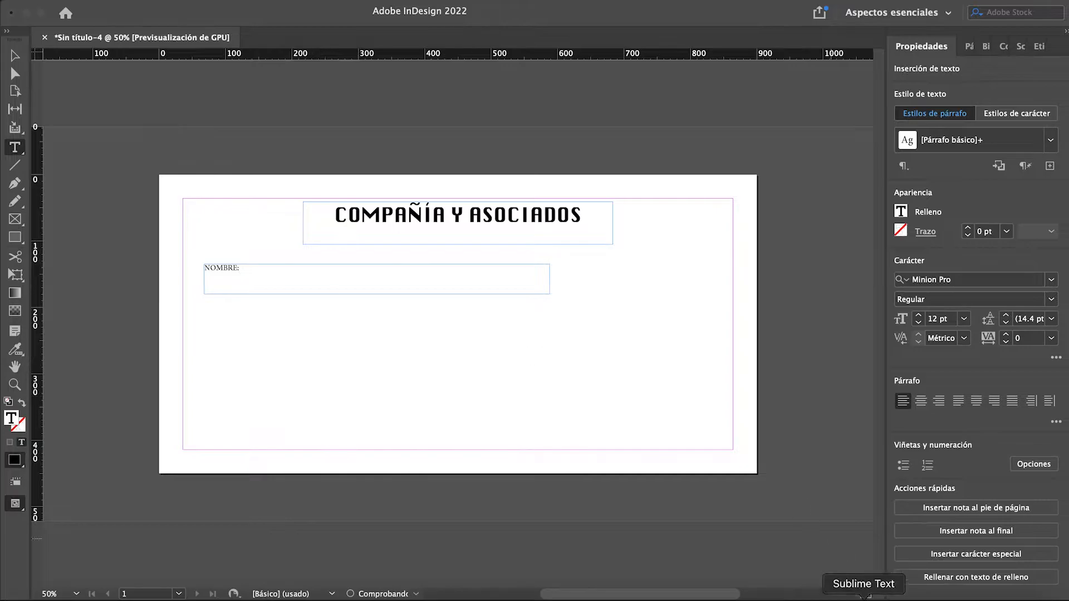
Switch to the ListadoPersonas workbook in Excel, review the Nombre, Cargo, Tel and Email headers, and return to InDesign
click(799, 584)
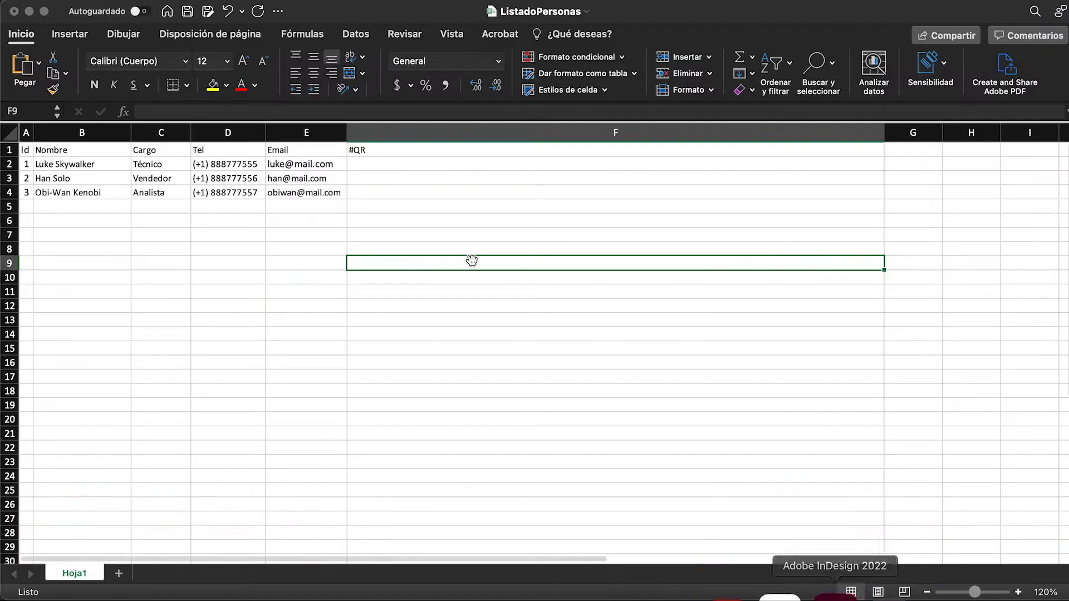
click(61, 152)
click(147, 153)
click(201, 154)
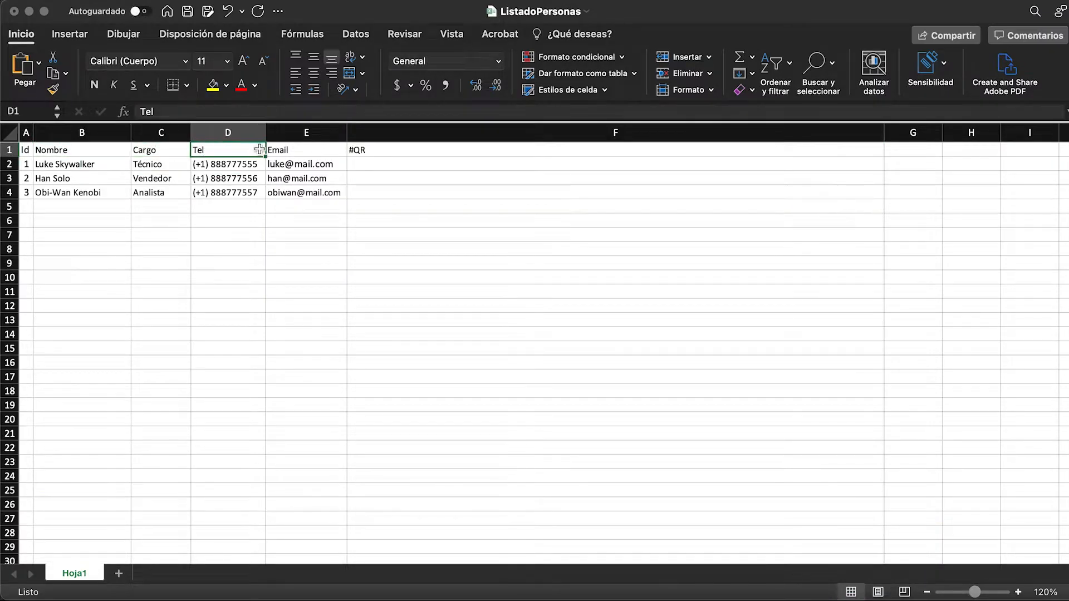
click(279, 149)
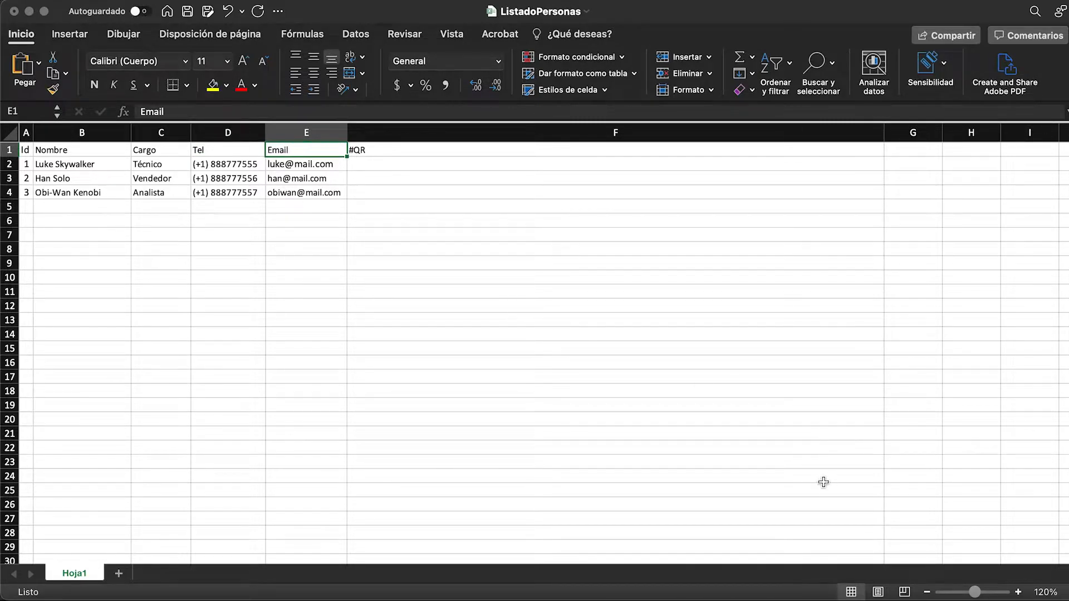
click(832, 584)
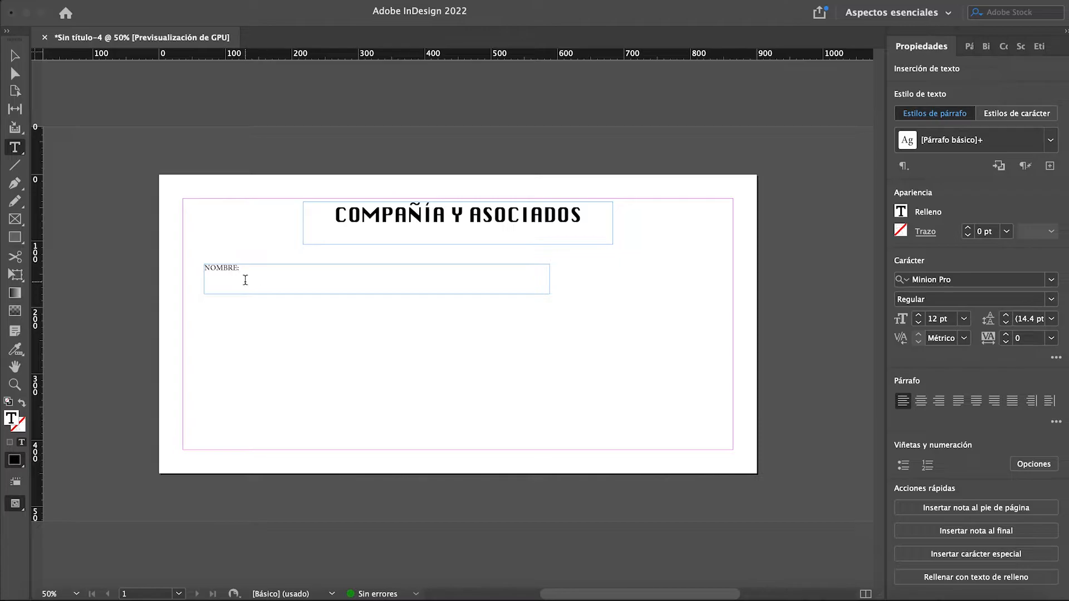
Set the "NOMBRE:" label to the Krungthep font at 18 pt
drag(249, 269, 197, 260)
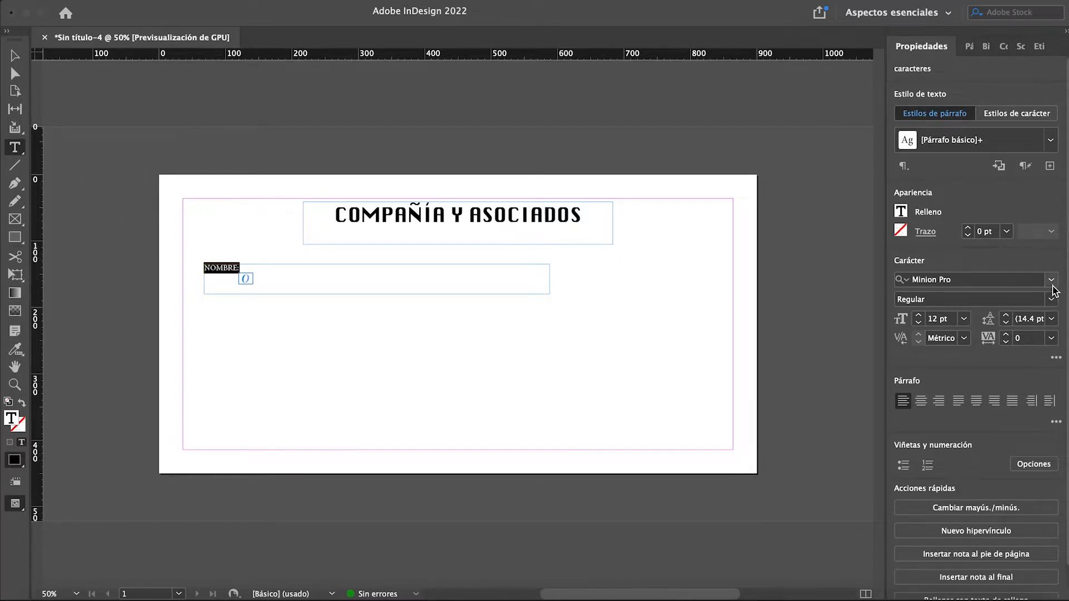
click(1051, 281)
click(758, 399)
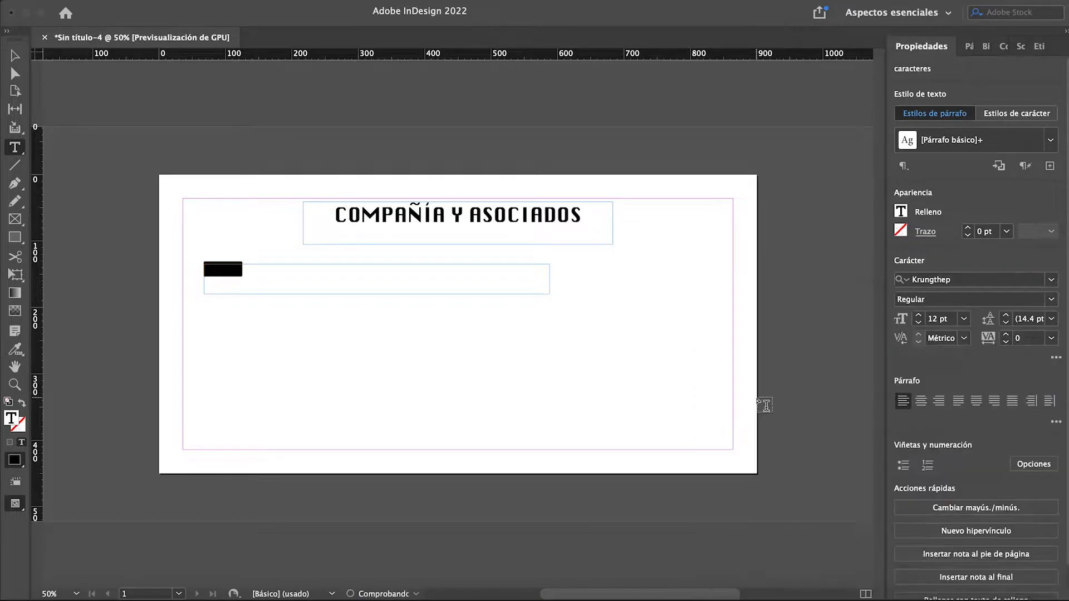
click(964, 321)
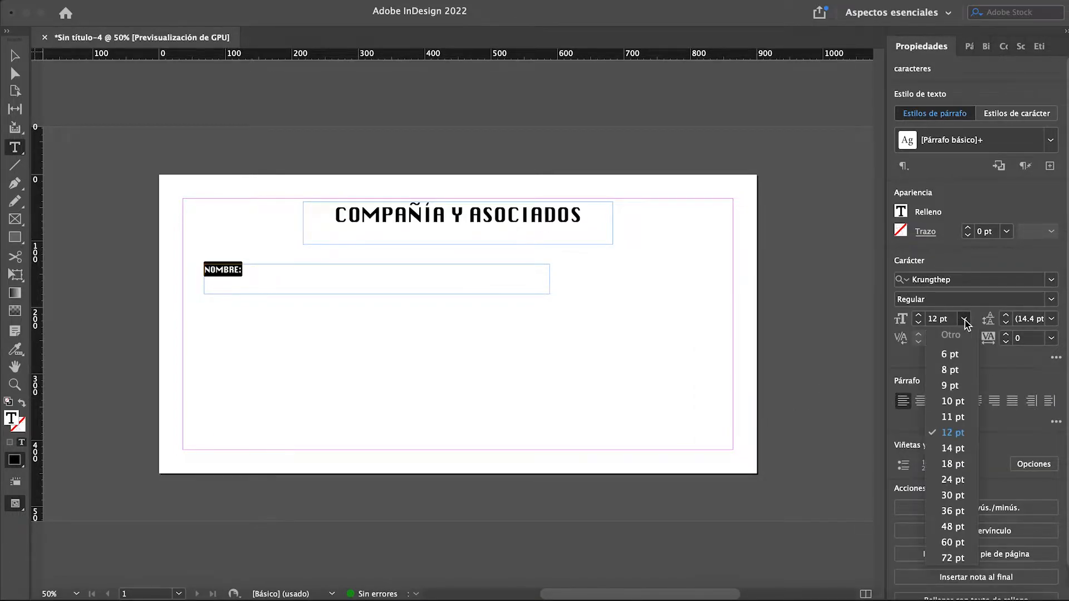
click(957, 465)
click(297, 290)
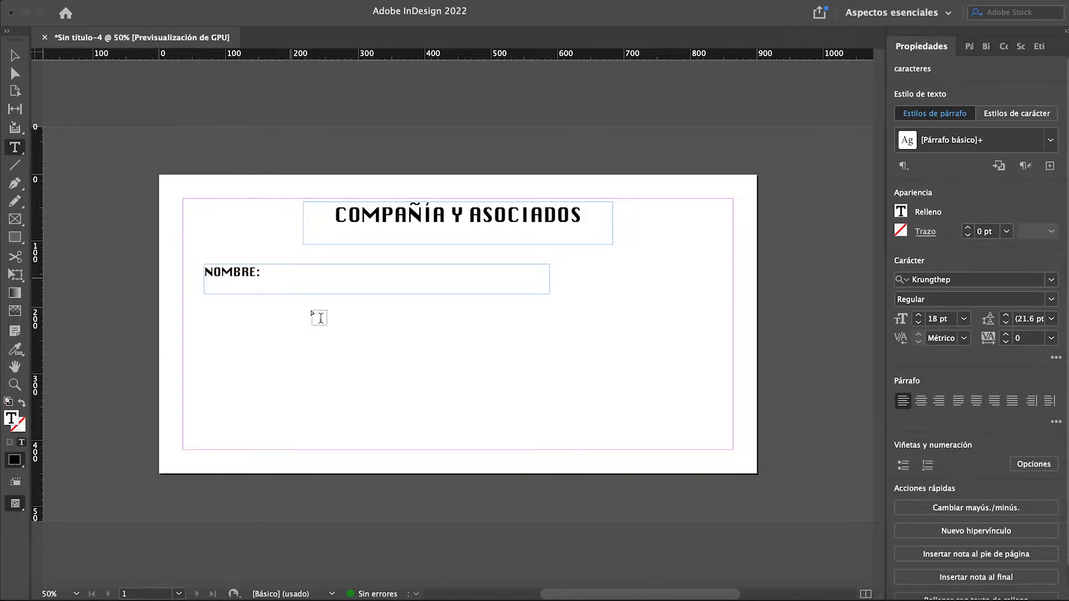
click(312, 312)
key(v)
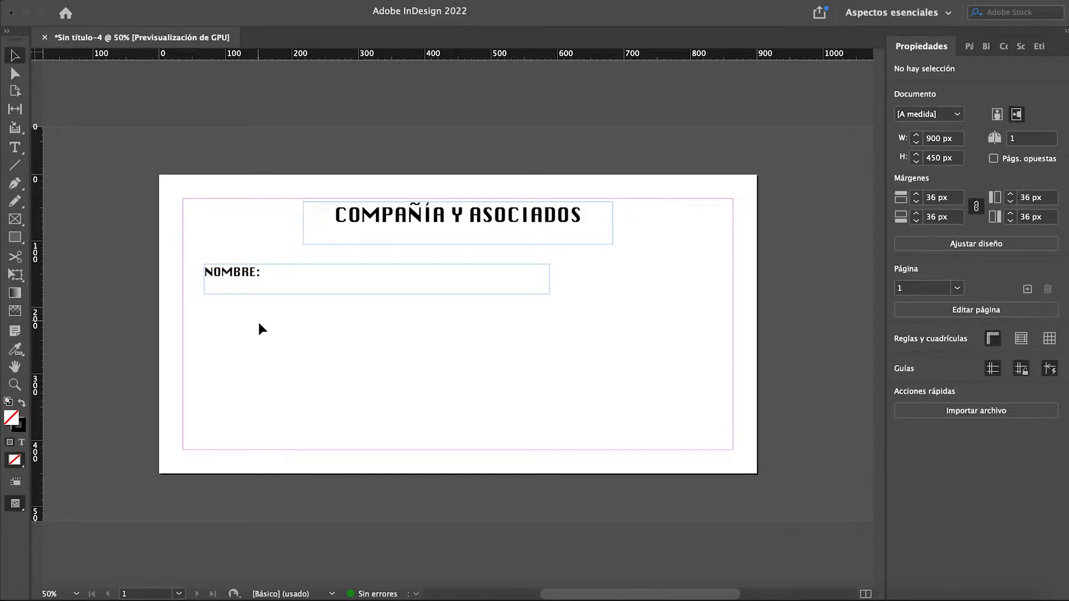
Duplicate the "NOMBRE:" text frame and place the copy just below the original, with their left edges aligned
click(243, 274)
double_click(244, 274)
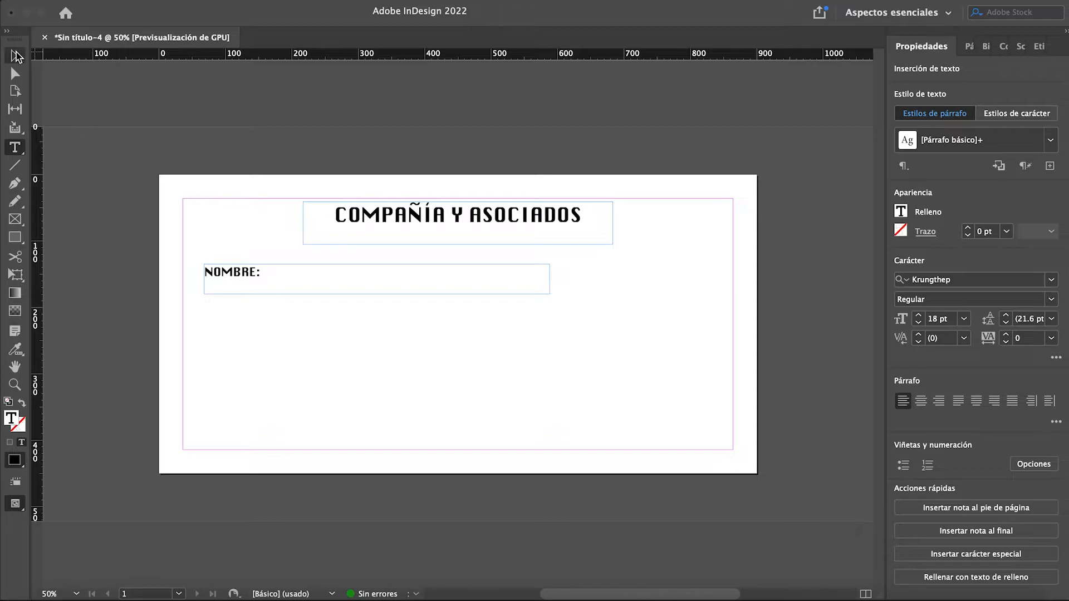
key(Escape)
click(305, 356)
click(236, 280)
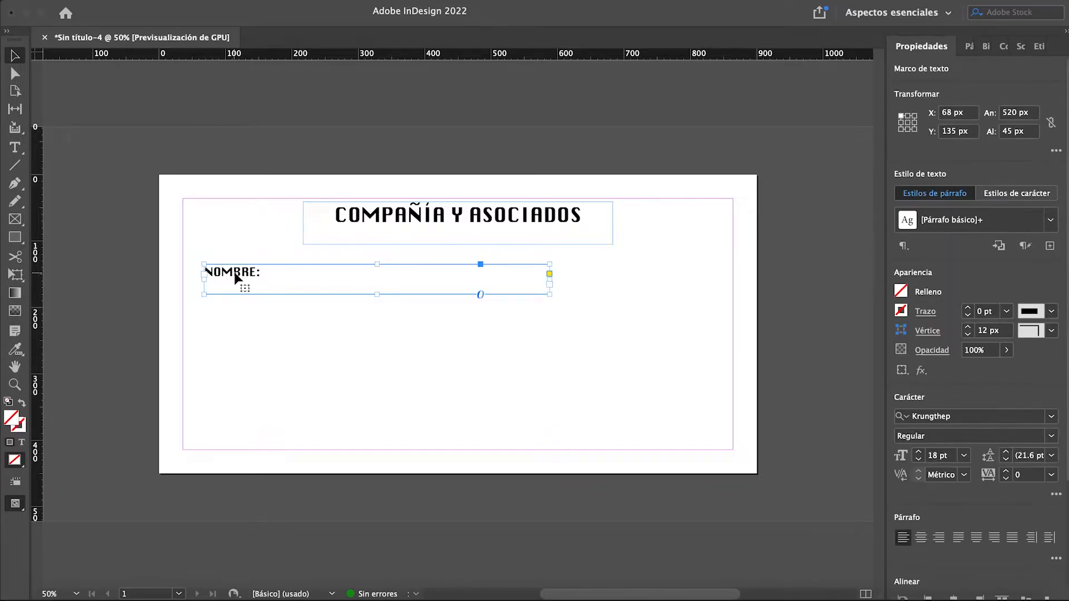
click(266, 359)
key(ctrl+v)
drag(322, 319, 241, 310)
Paste two more "NOMBRE:" frames and stack them below the existing ones, left-aligned and evenly spaced
key(ctrl+v)
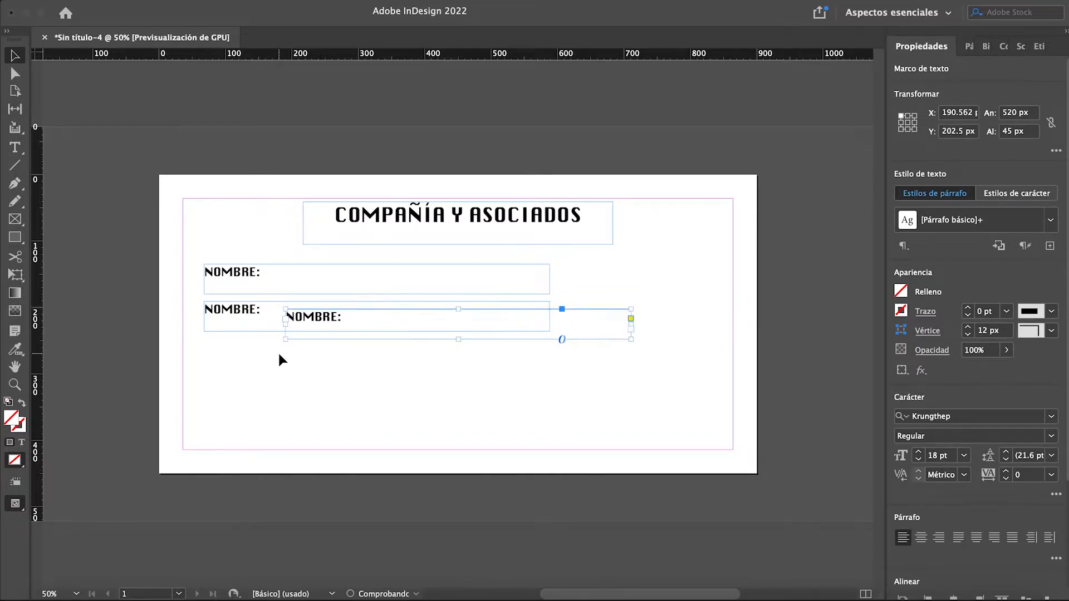
drag(312, 328, 230, 358)
click(315, 419)
key(ctrl+v)
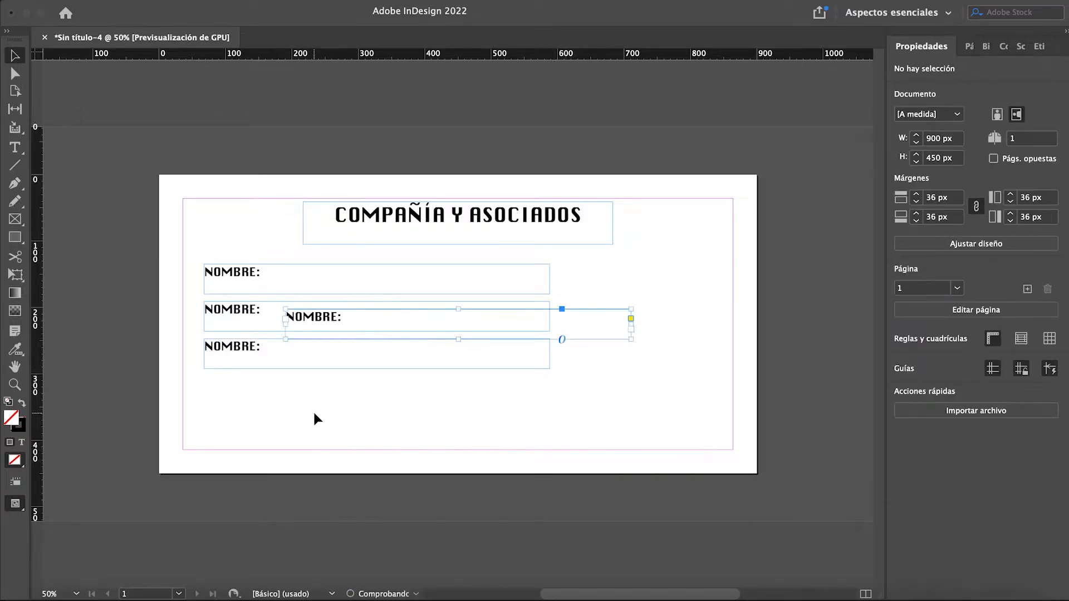
drag(479, 331, 232, 387)
Replace the text of the second "NOMBRE:" label with "CARGO:"
click(265, 277)
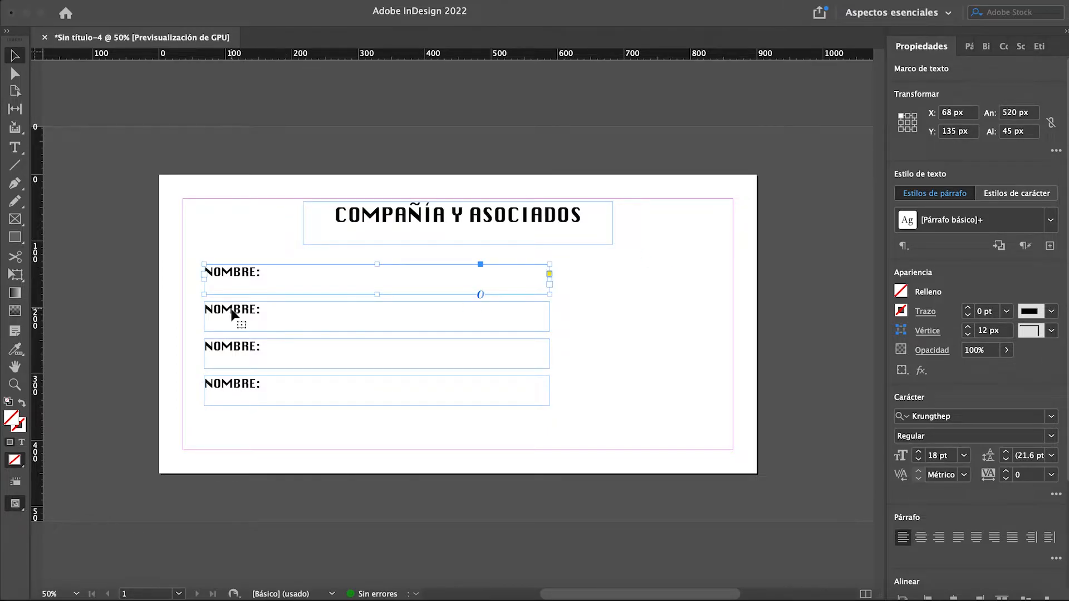
double_click(231, 310)
double_click(231, 308)
text(CARGO:)
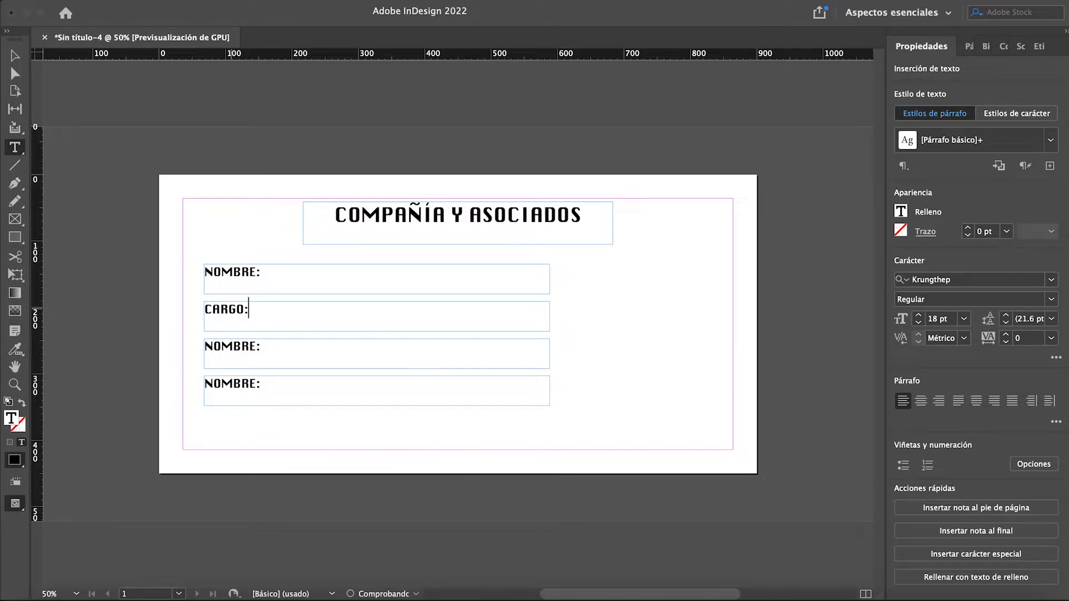
Replace the text of the third "NOMBRE:" label with "TEL:", matching the fields in the ListadoPersonas spreadsheet
double_click(238, 349)
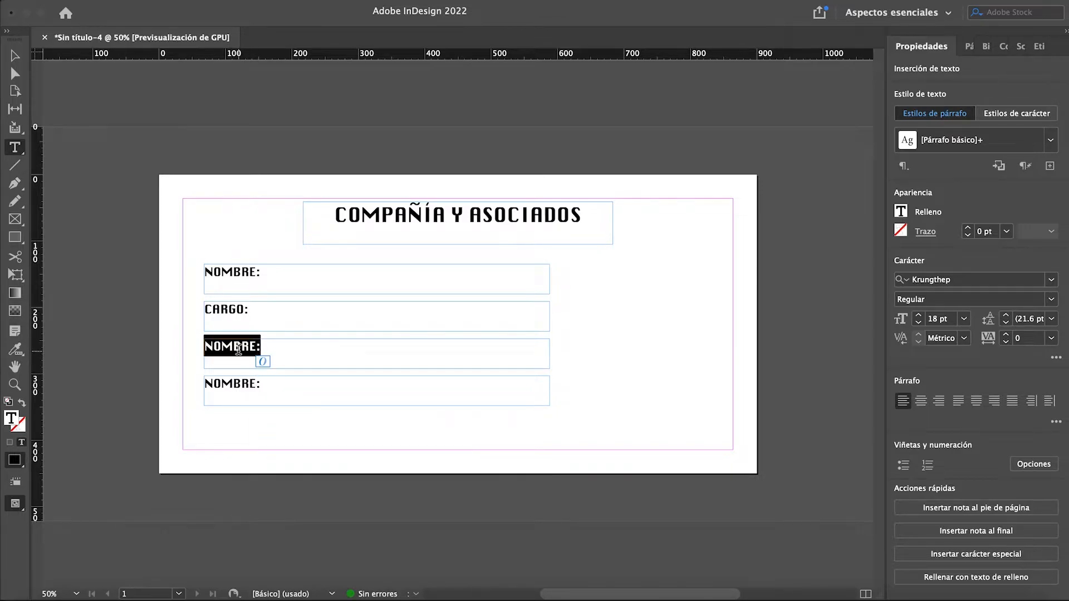
key(super+Tab)
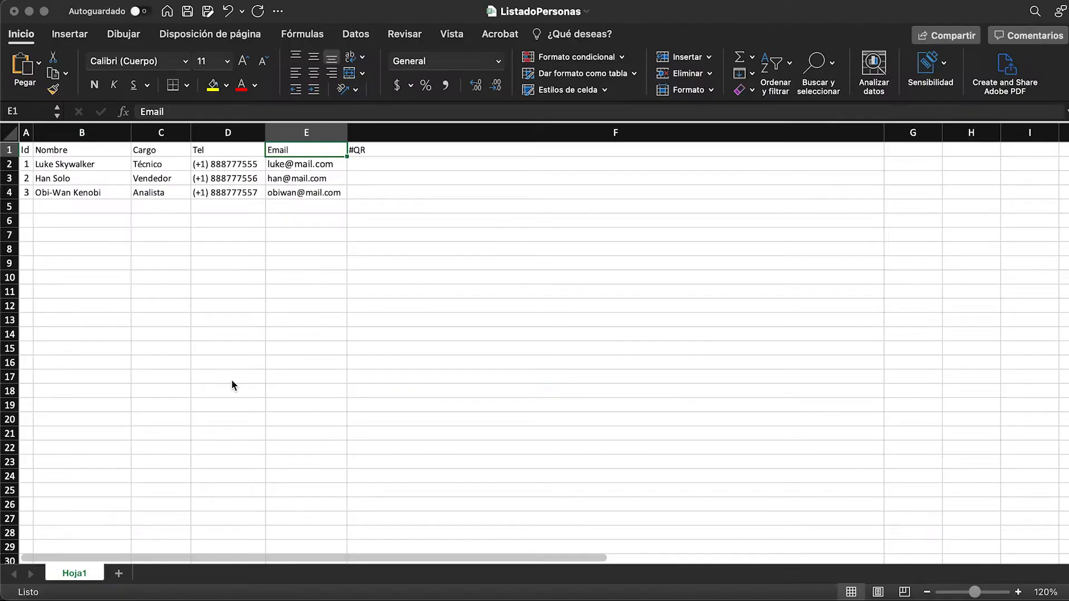
key(super+Tab)
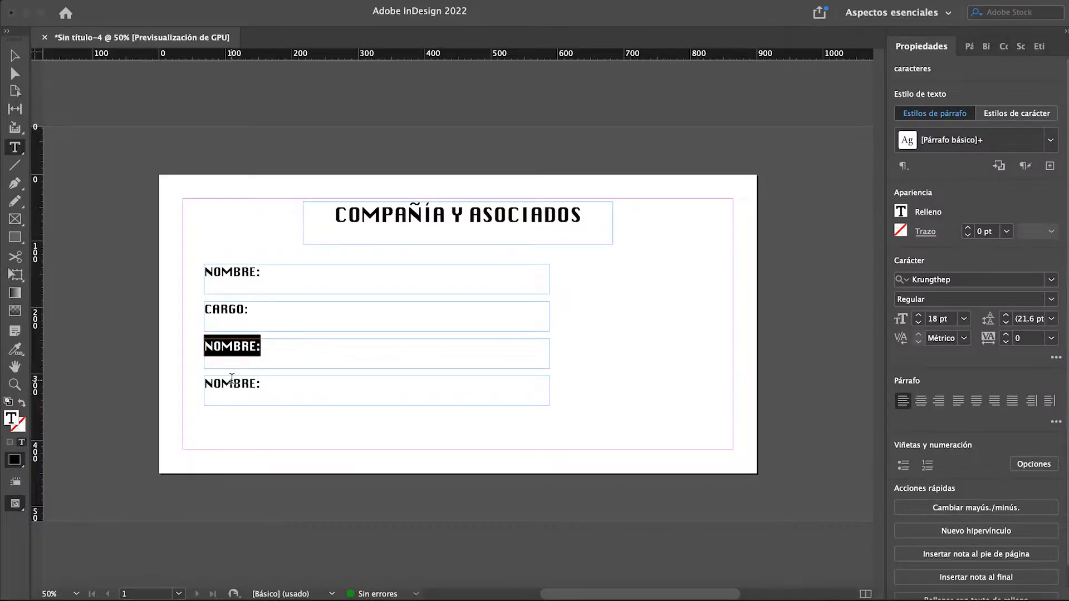
text(TEL:)
Replace the text of the lowest "NOMBRE:" label with "EMAIL:" and leave text editing with nothing selected
double_click(243, 384)
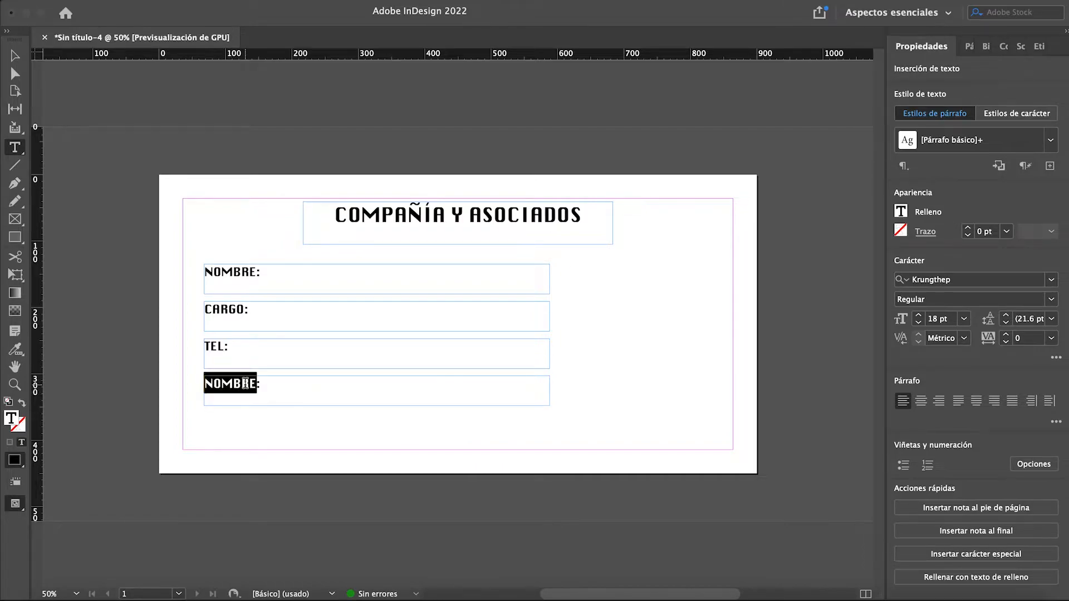
text(EMAIL:)
click(305, 390)
key(Escape)
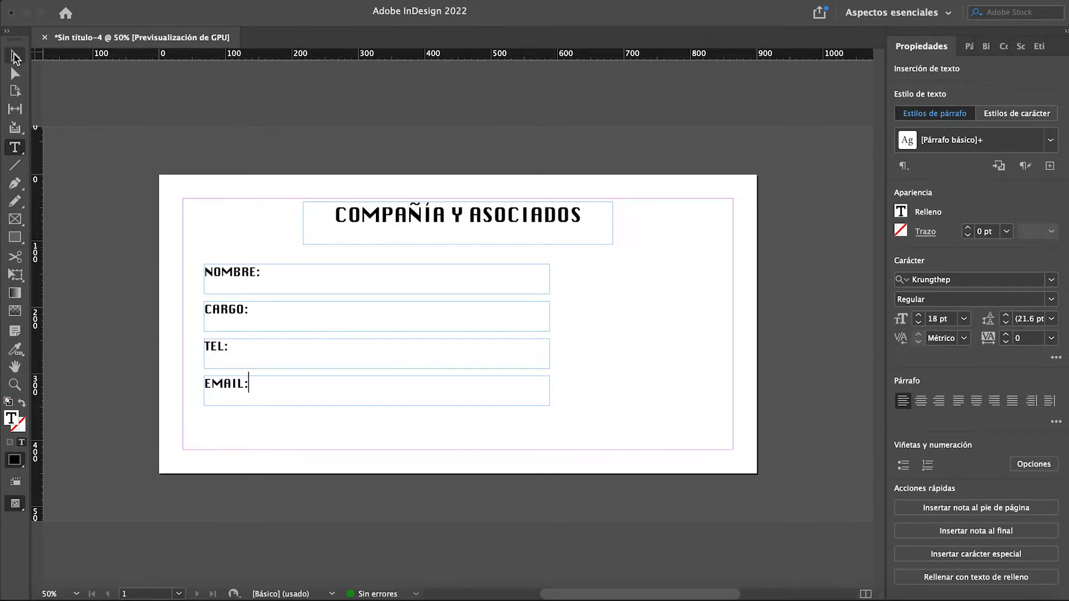
click(646, 321)
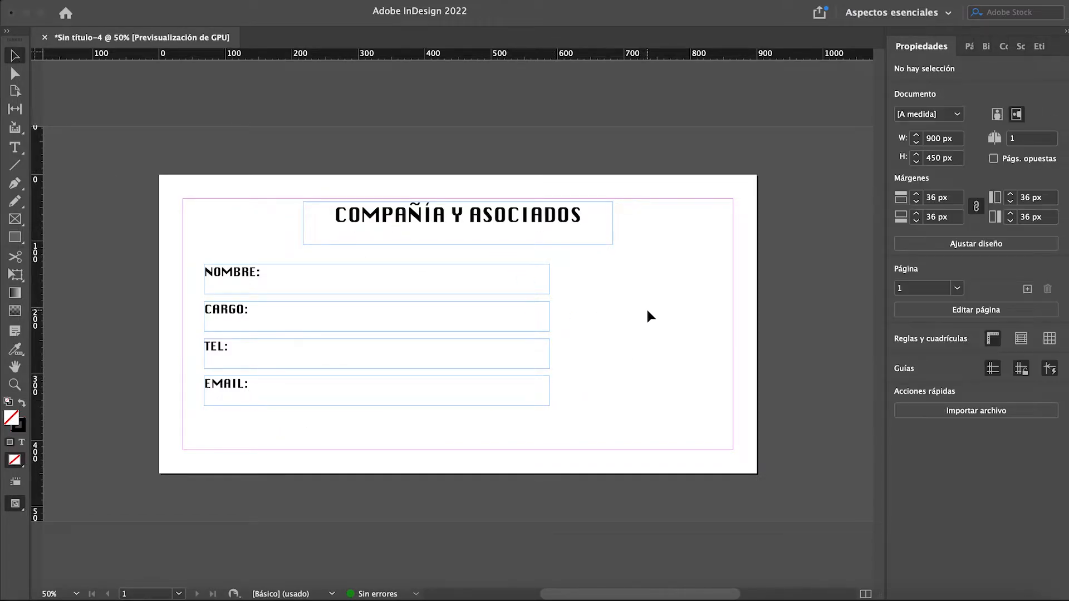
Draw an empty rectangle frame about 214 × 164 px beside the labels and move it to the card's lower-right margin corner
click(13, 220)
drag(586, 287, 728, 396)
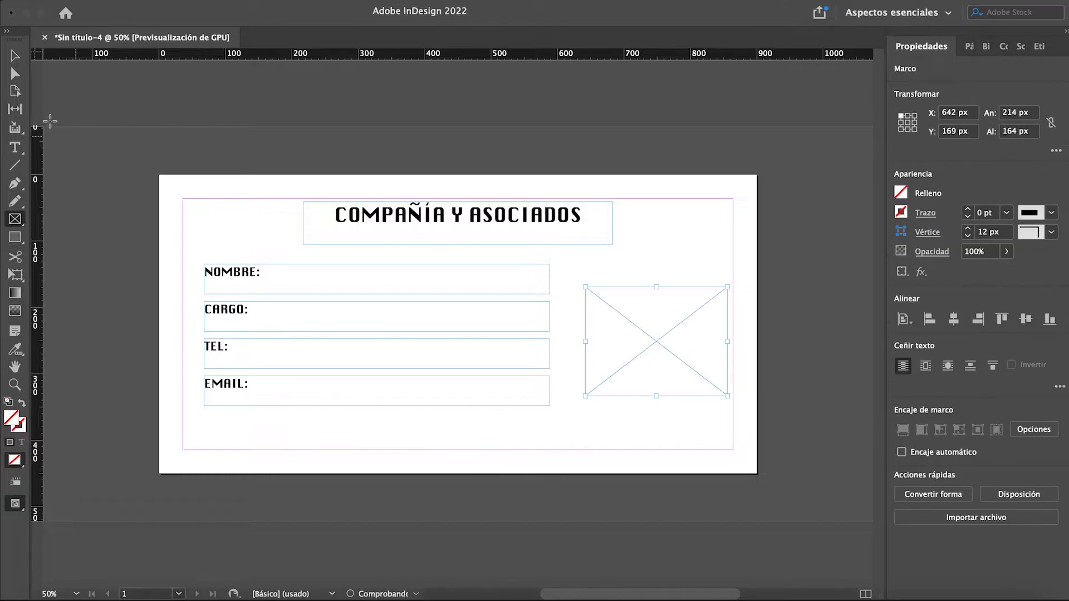
key(v)
drag(621, 340, 665, 376)
click(746, 281)
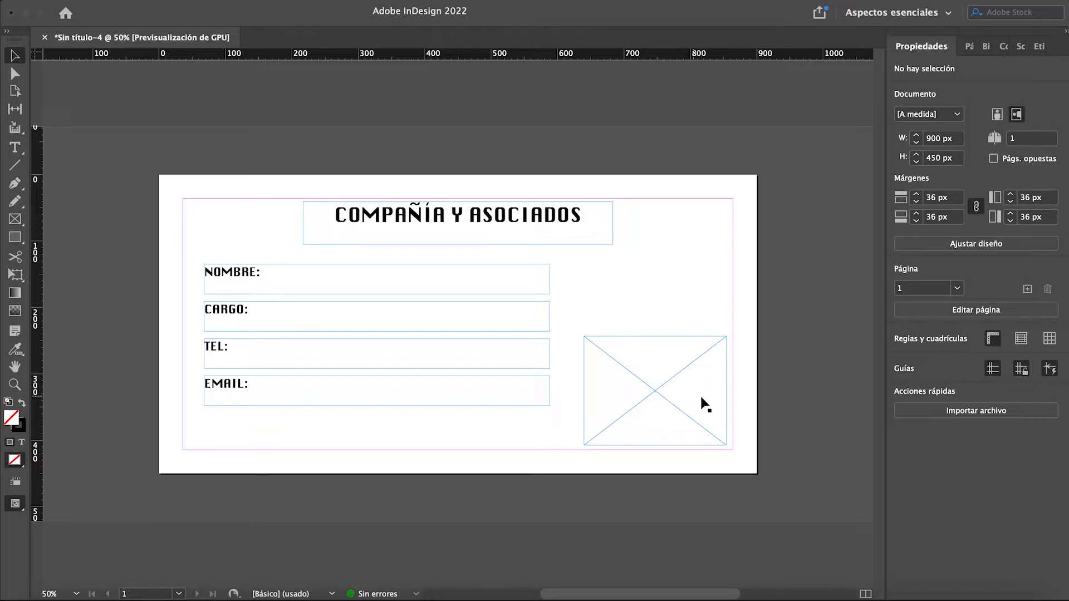
Select cell F2 under #QR in ListadoPersonas, then copy the complete CONCATENAR vCard formula from the text editor
click(792, 589)
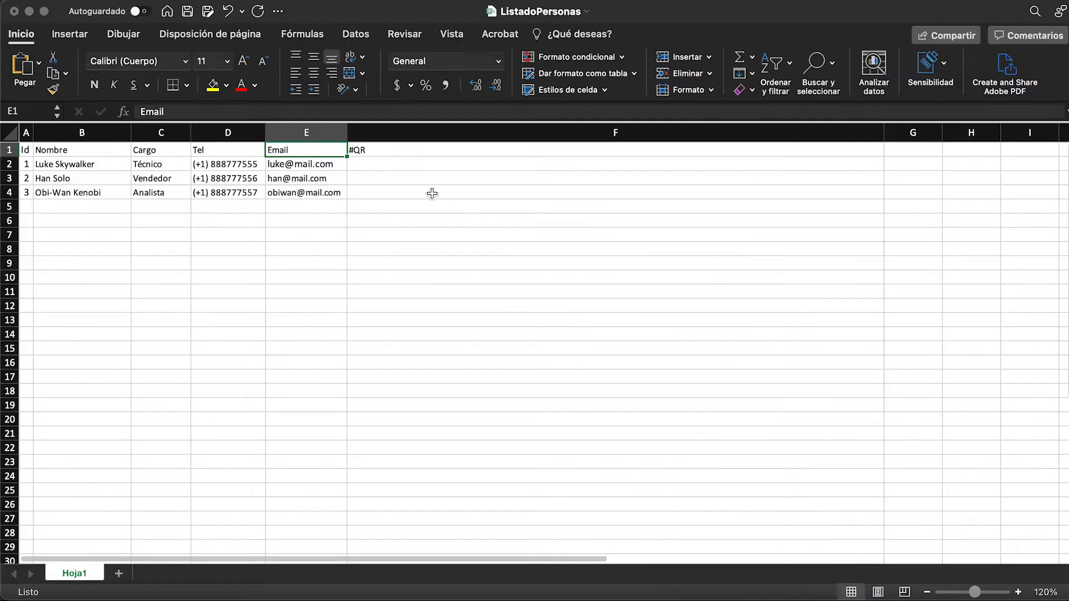
click(383, 164)
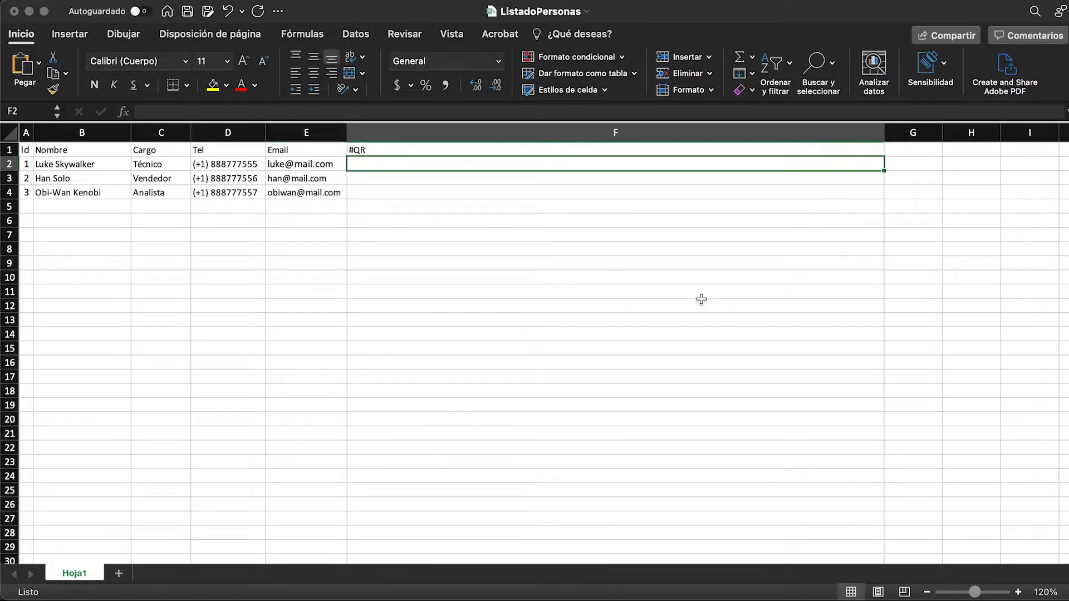
click(854, 587)
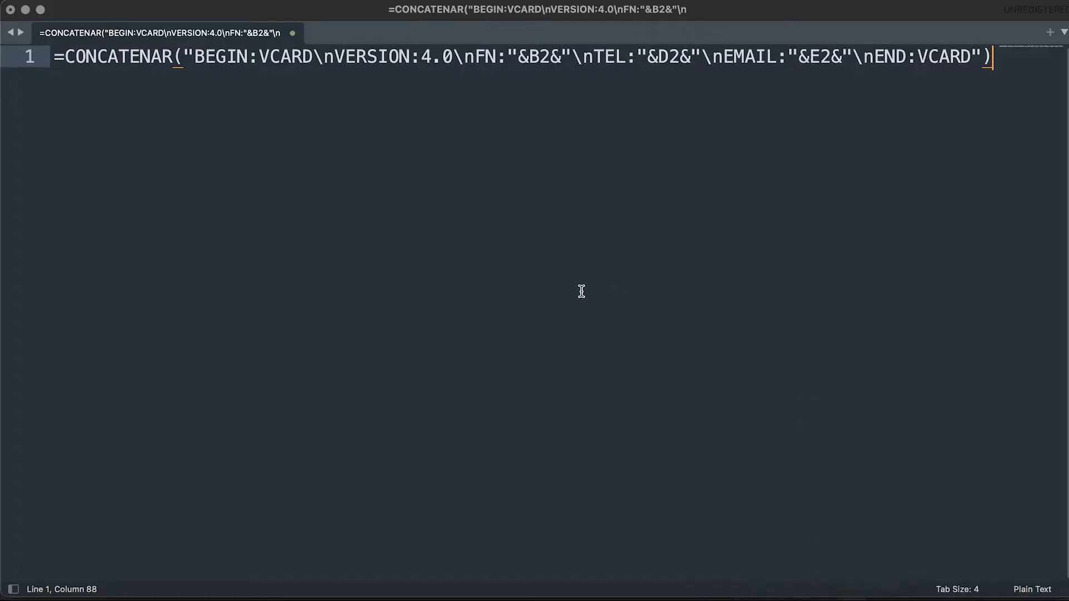
key(super+a)
right_click(394, 58)
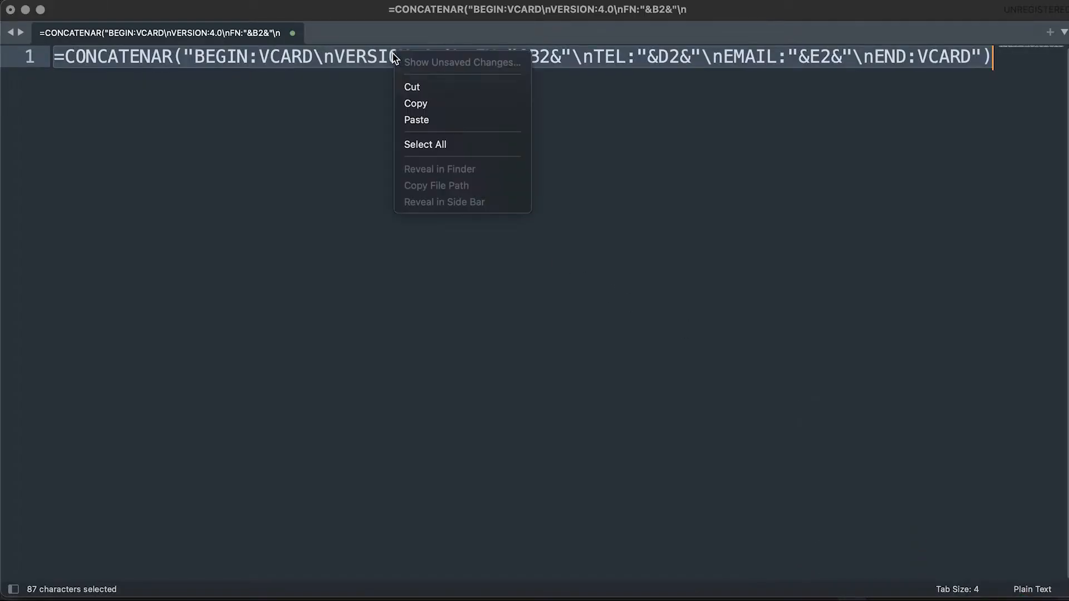
click(424, 106)
click(323, 149)
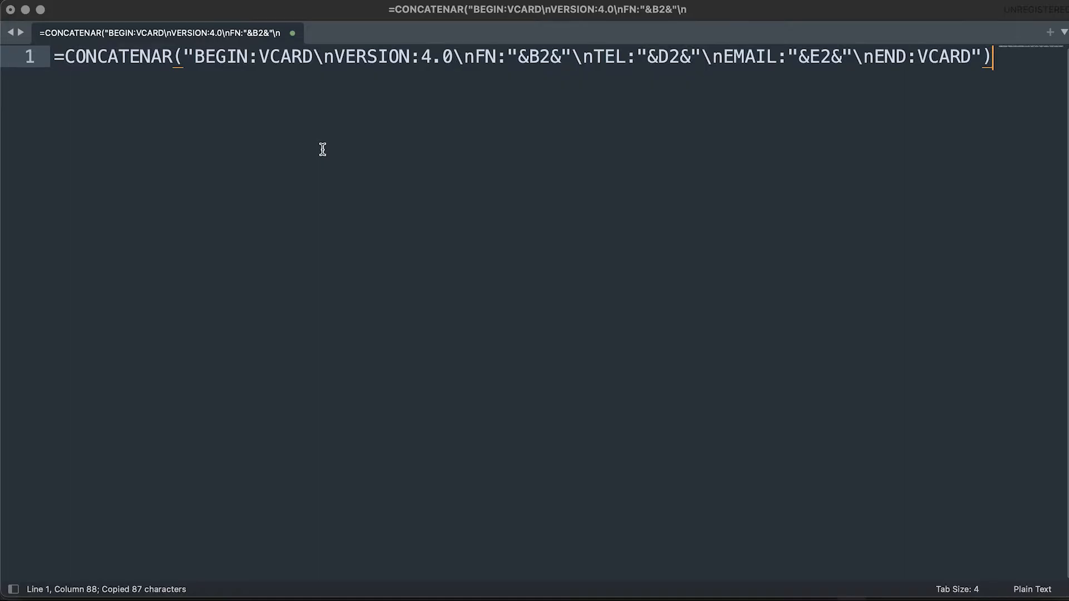
Switch to Excel and enter =CONCATENAR("BEGIN:VCARD\nVERSION:4.0\nFN:"&B2&"\nTEL:"&D2&"\nEMAIL:"&E2&"\nEND:VCARD") in cell F2
key(super+Tab)
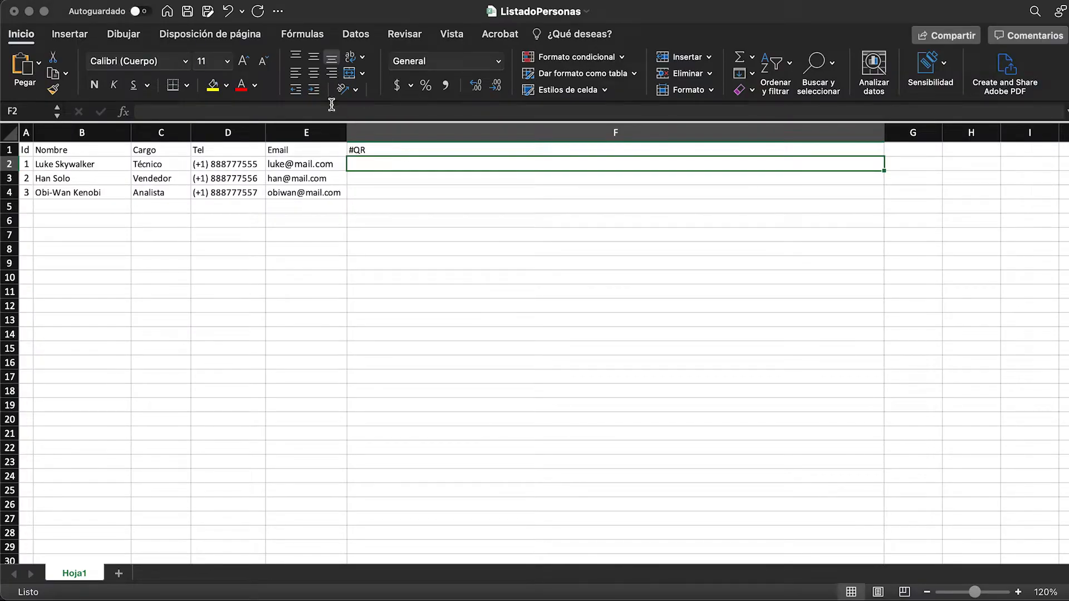
click(191, 111)
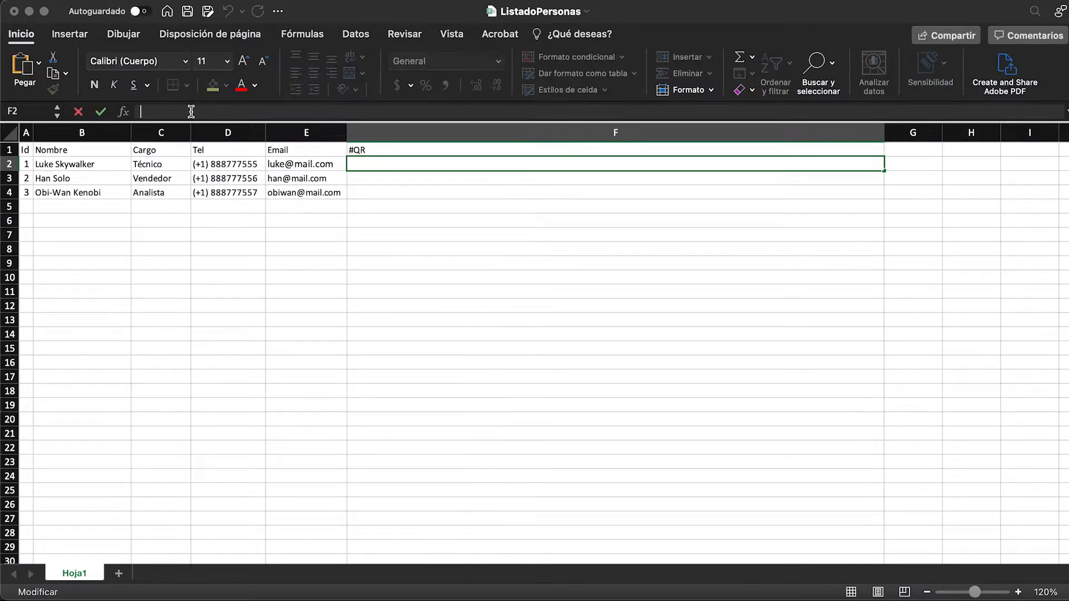
key(super+v)
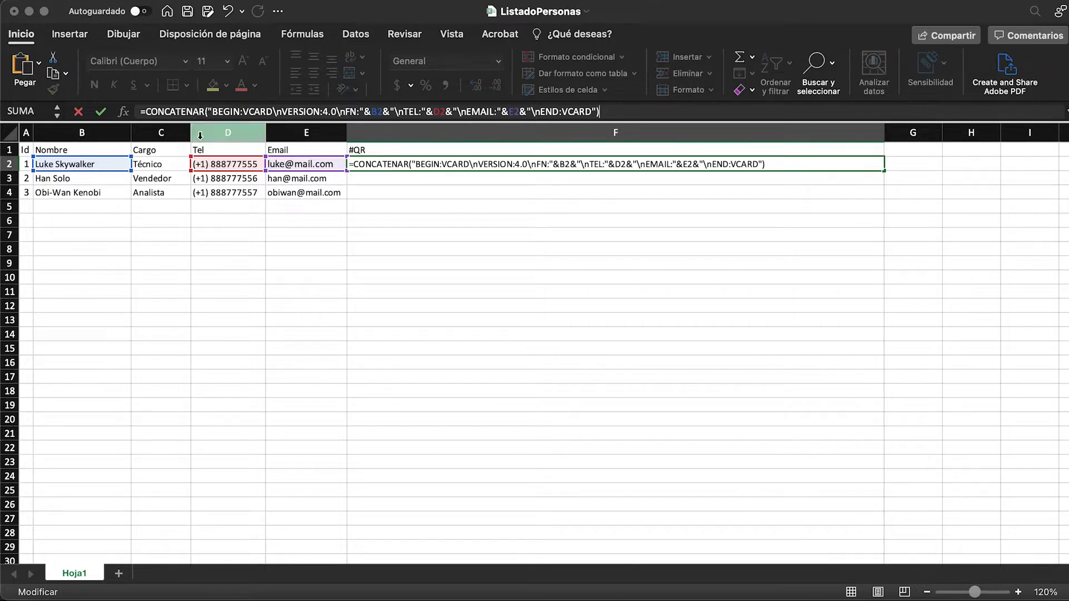
drag(641, 111, 126, 111)
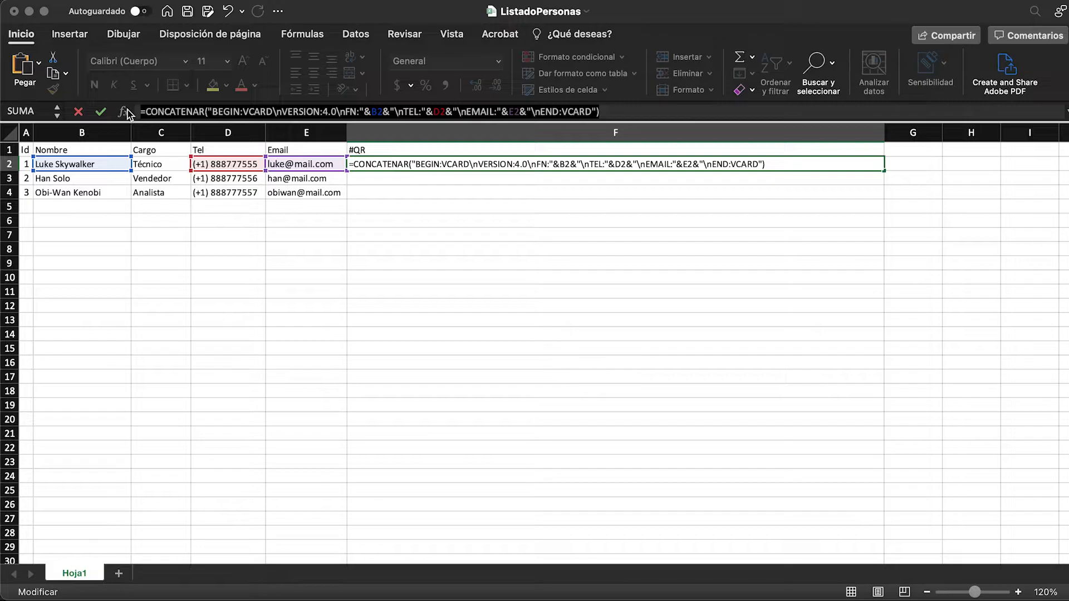
click(646, 112)
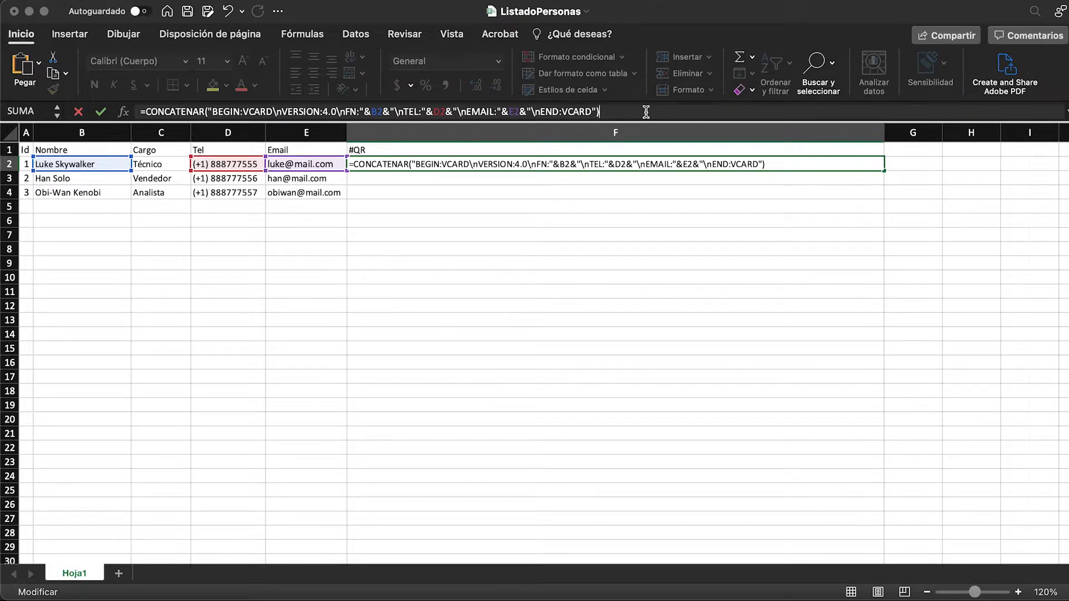
key(Return)
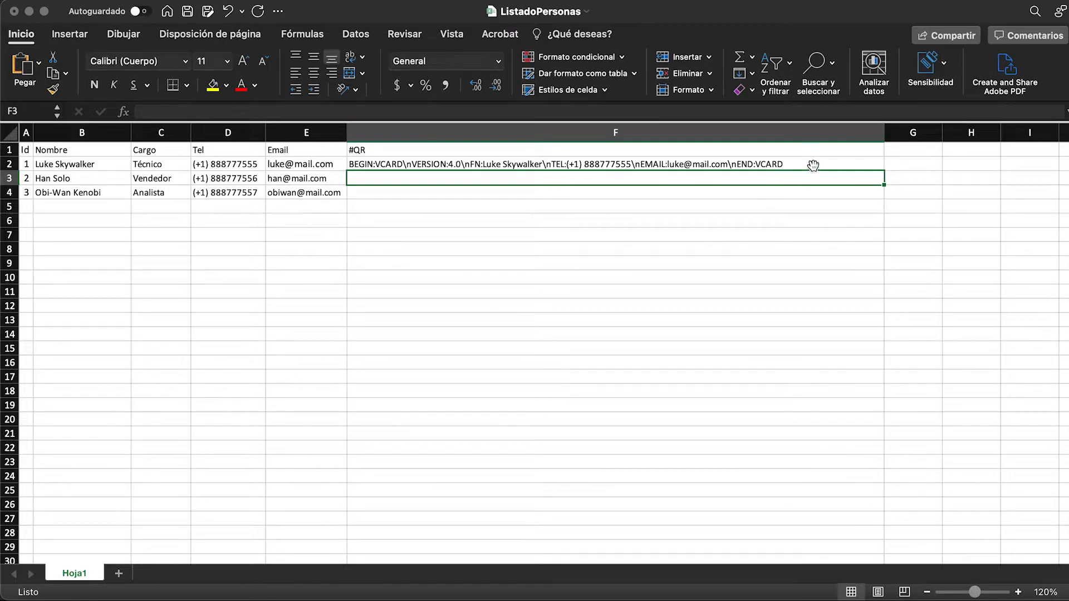
Fill the vCard formula from F2 down to F4 and check the formula in each #QR cell
click(815, 163)
drag(886, 168, 884, 199)
click(936, 265)
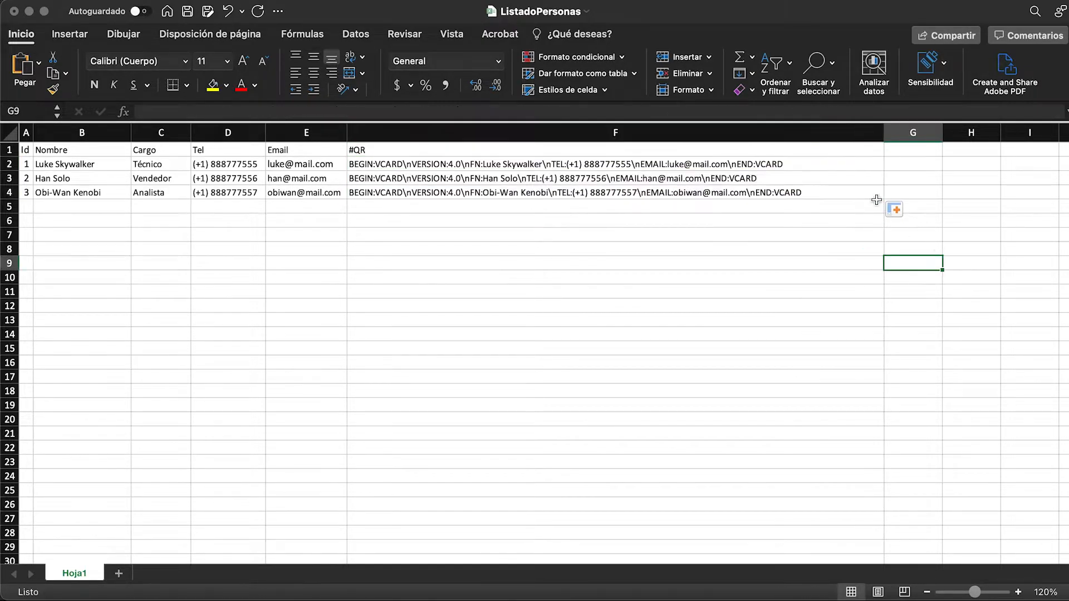
click(831, 162)
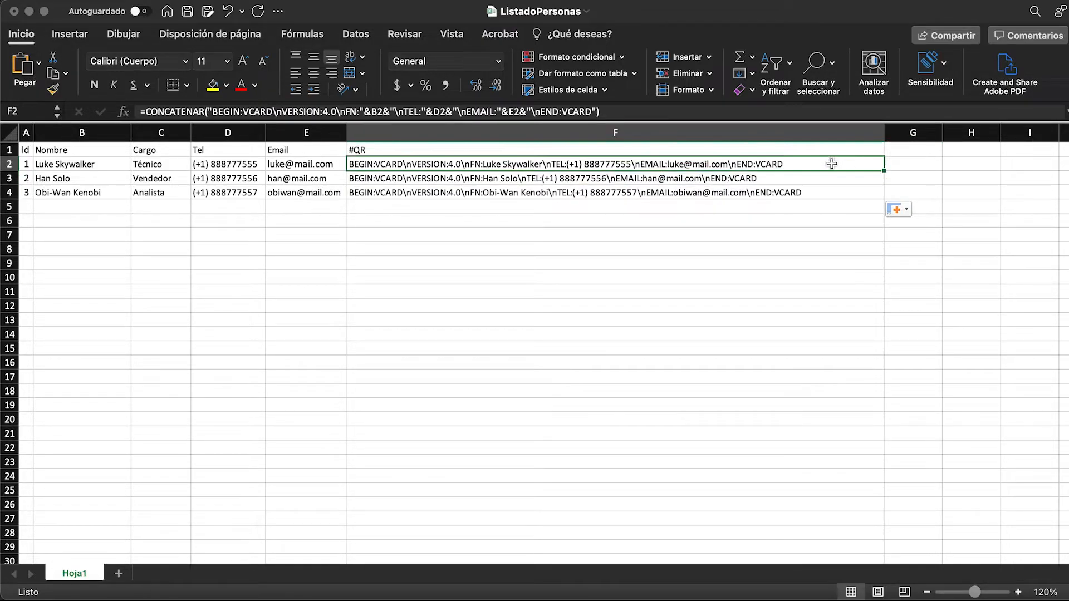
click(819, 178)
click(820, 192)
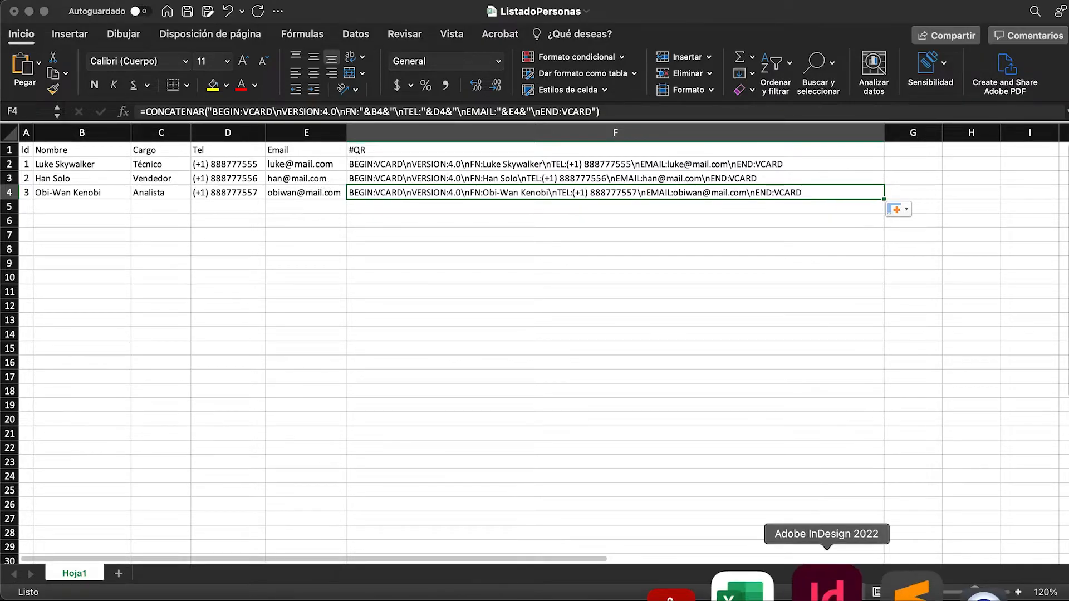
Switch to InDesign and display the data merge (Combinación de datos) controls, viewing the option for choosing a data source file
click(827, 593)
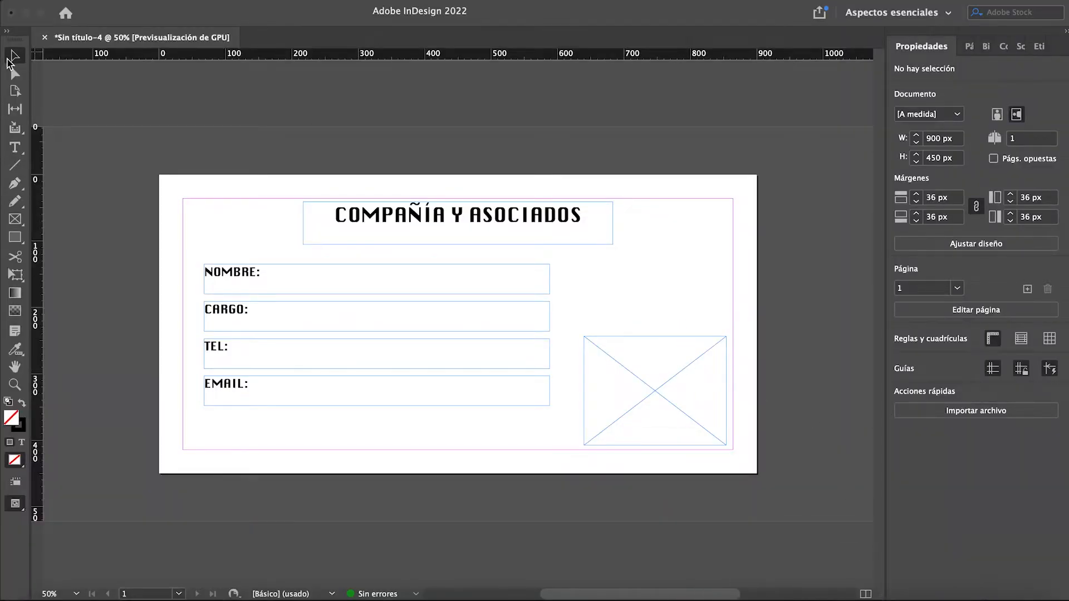
click(1000, 50)
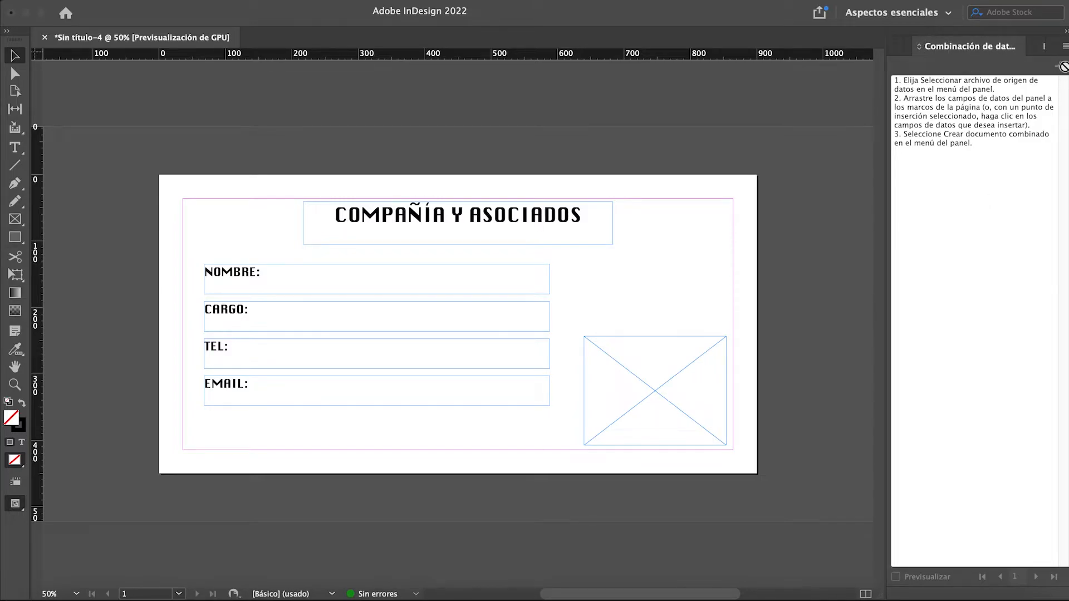
click(1065, 49)
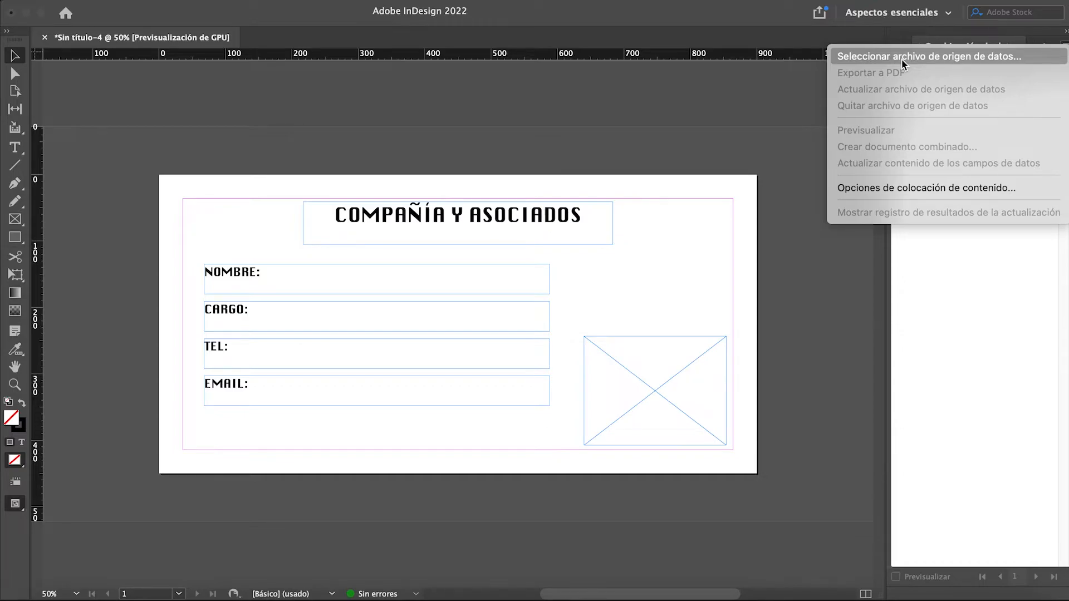
click(744, 217)
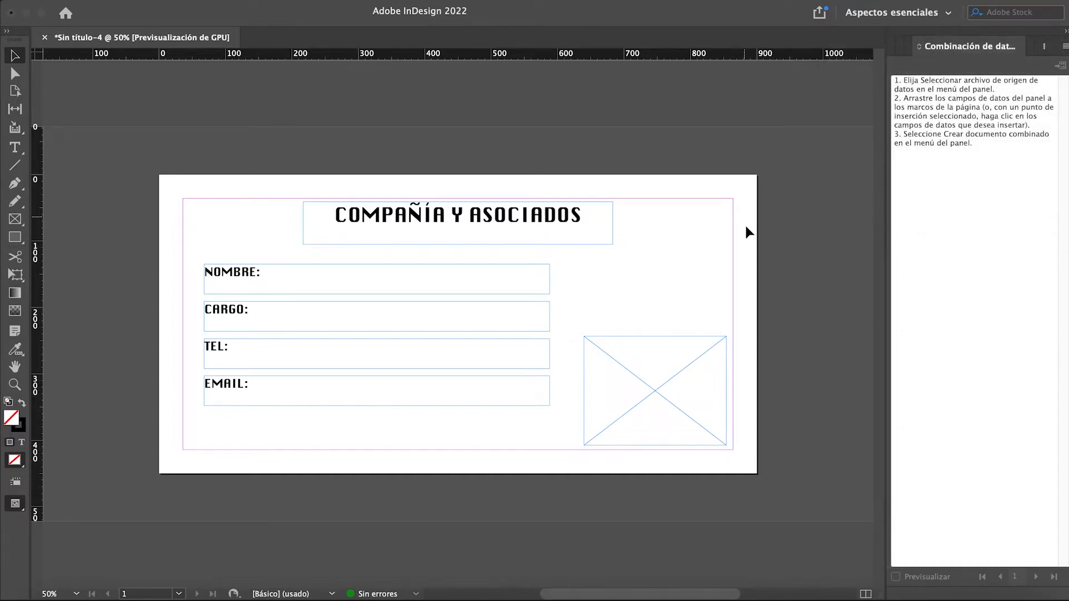
Switch to Excel and save a copy of the list as ListadoPersonasCSV in the GenerarQR folder, in MS-DOS comma-separated values (.csv) format
click(782, 584)
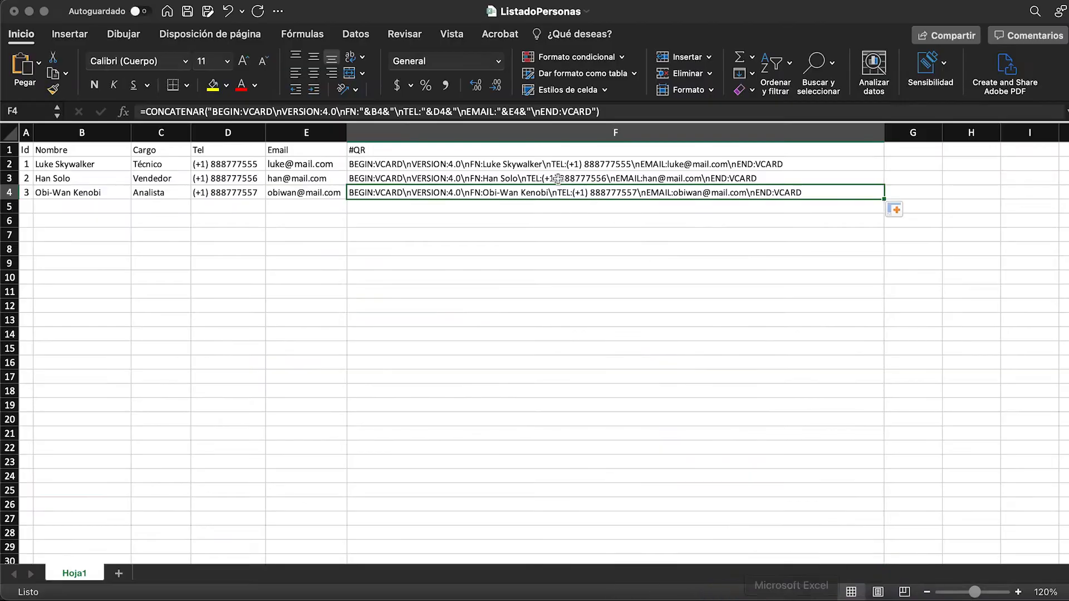
click(26, 150)
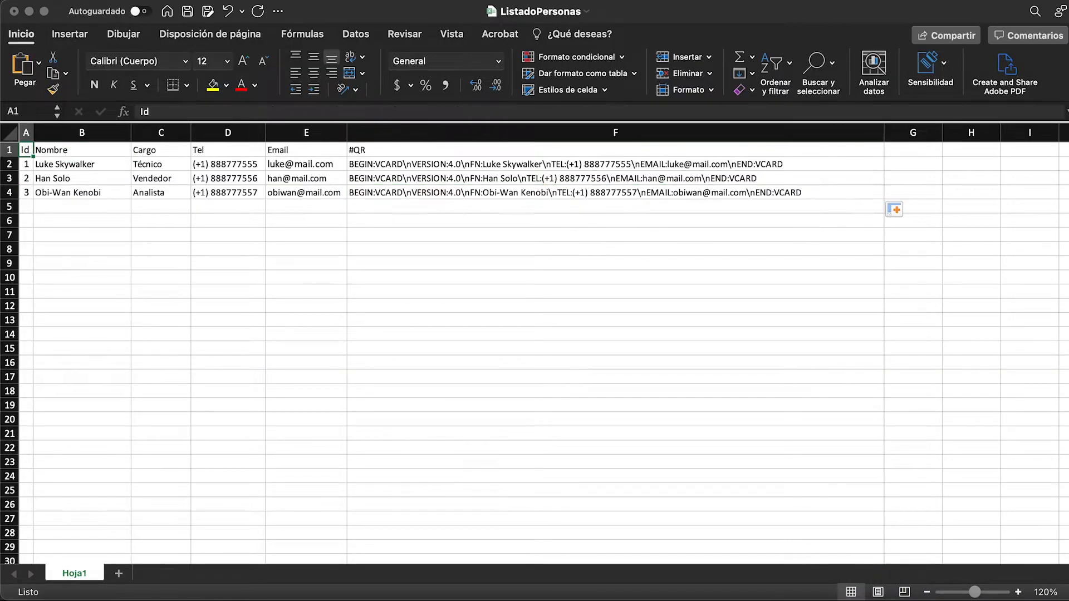
click(117, 3)
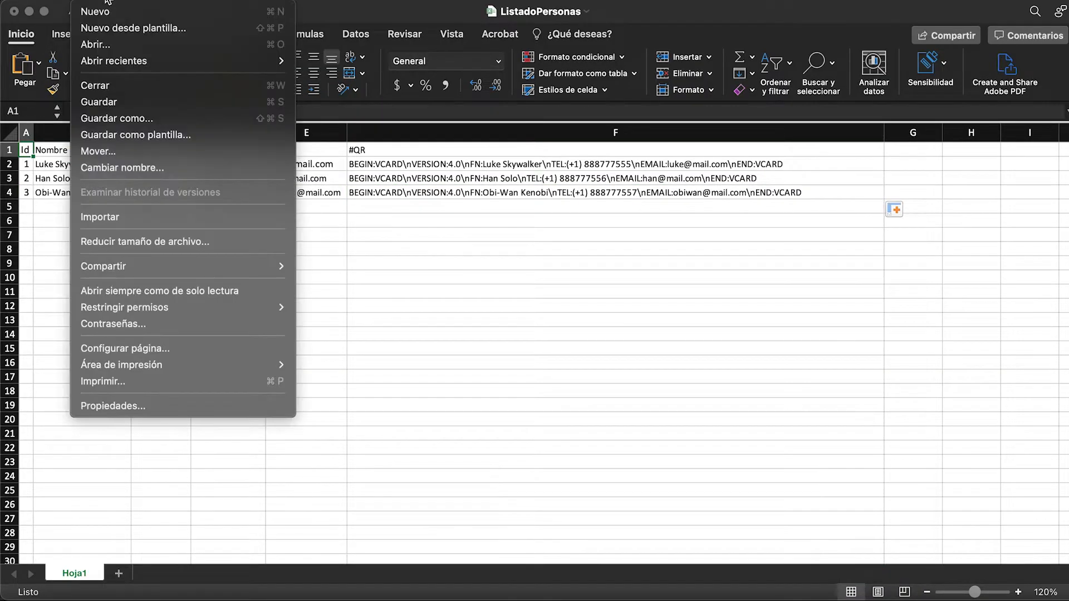
click(127, 119)
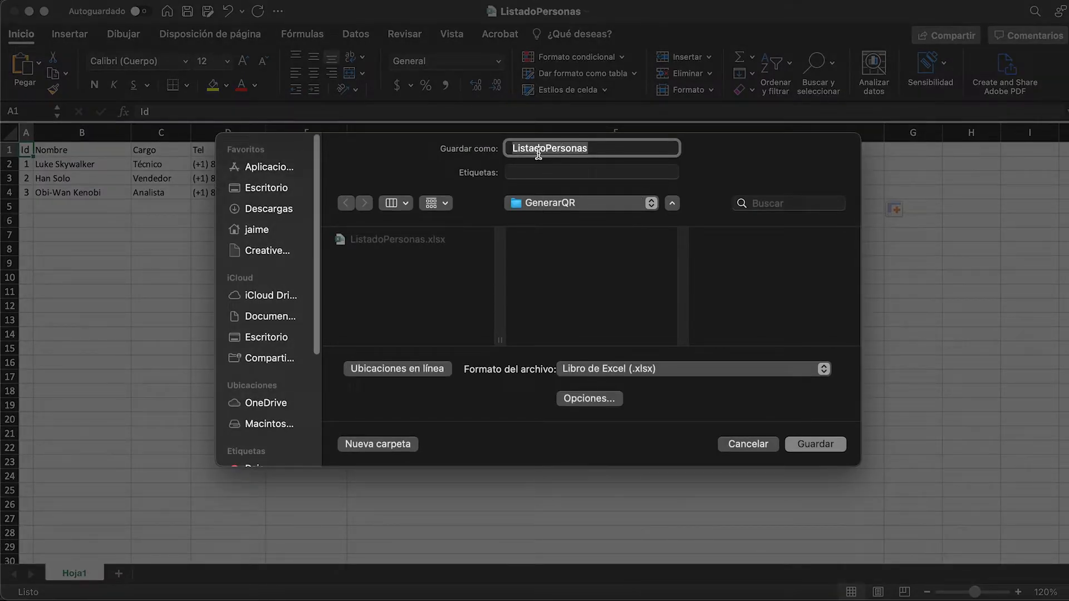
click(634, 369)
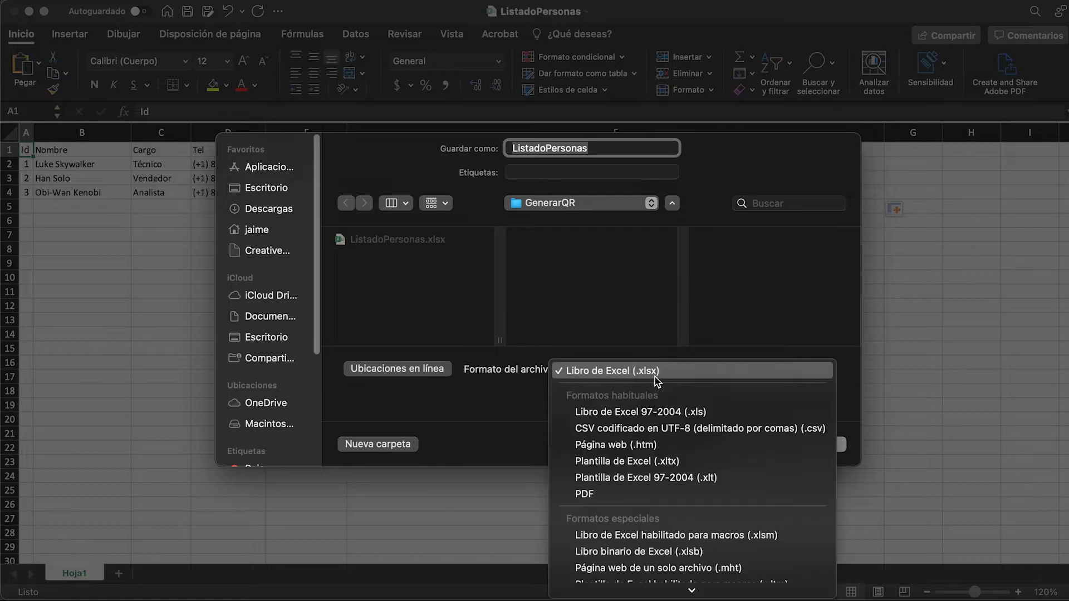
mouse_move(671, 596)
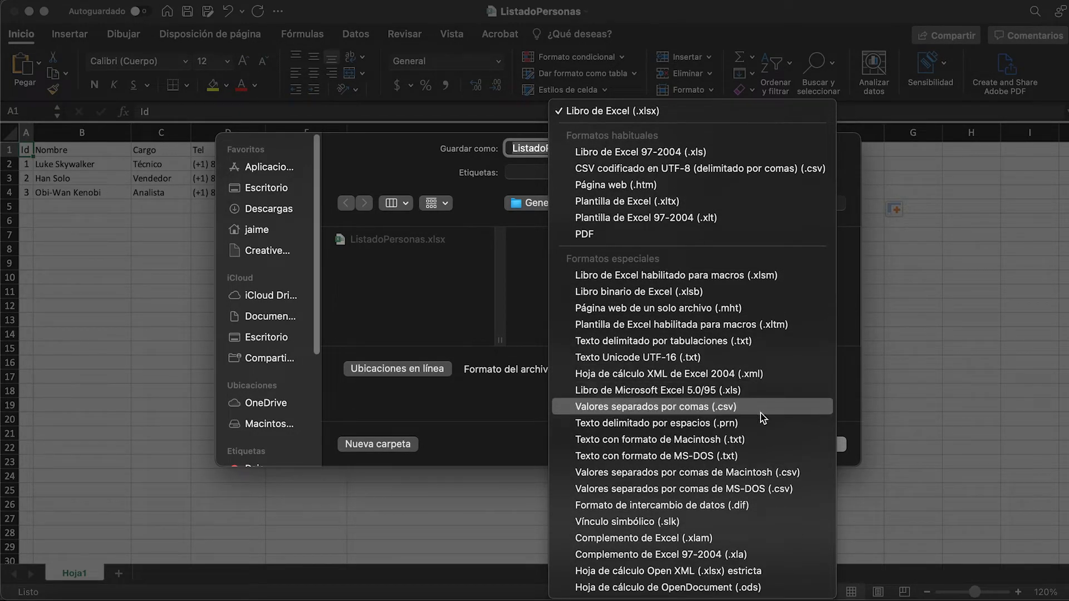
click(712, 492)
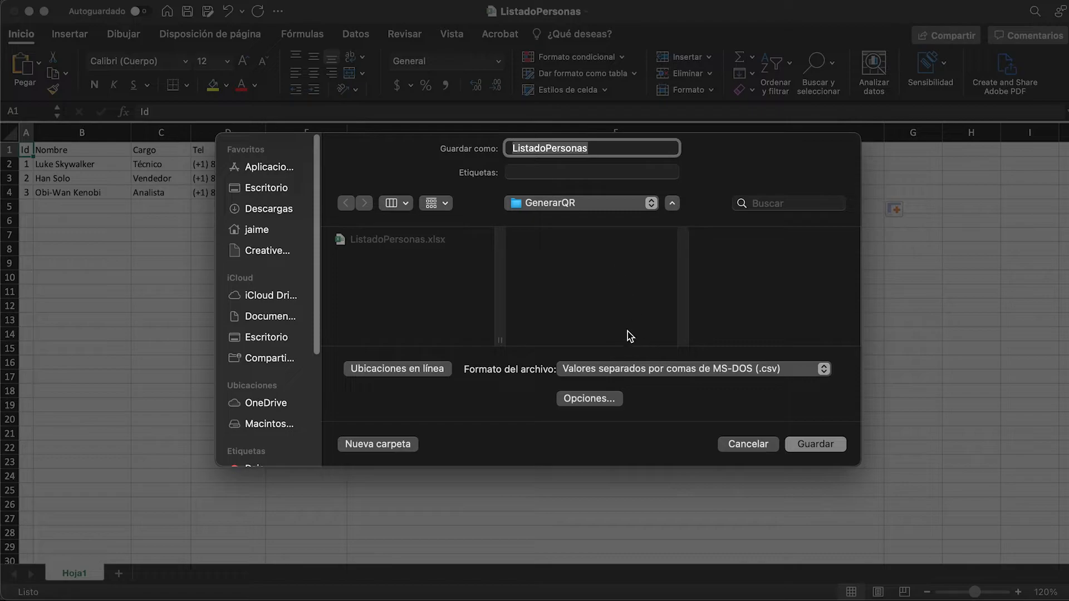
click(620, 147)
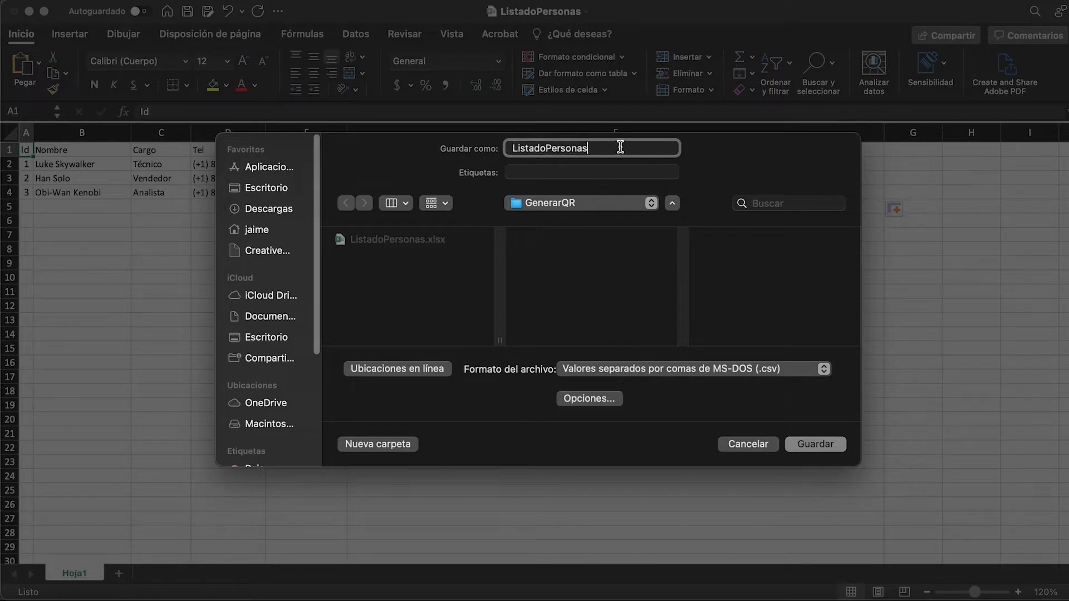
text(CSV)
click(821, 443)
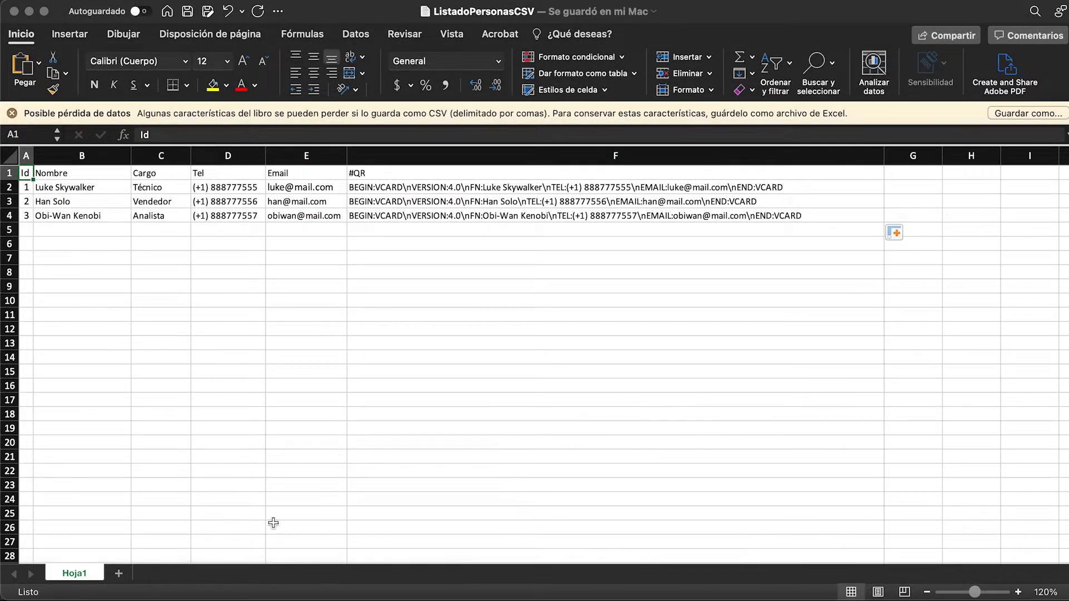
Switch to InDesign and load ListadoPersonasCSV.csv from the GenerarQR folder as the data merge source file
click(820, 585)
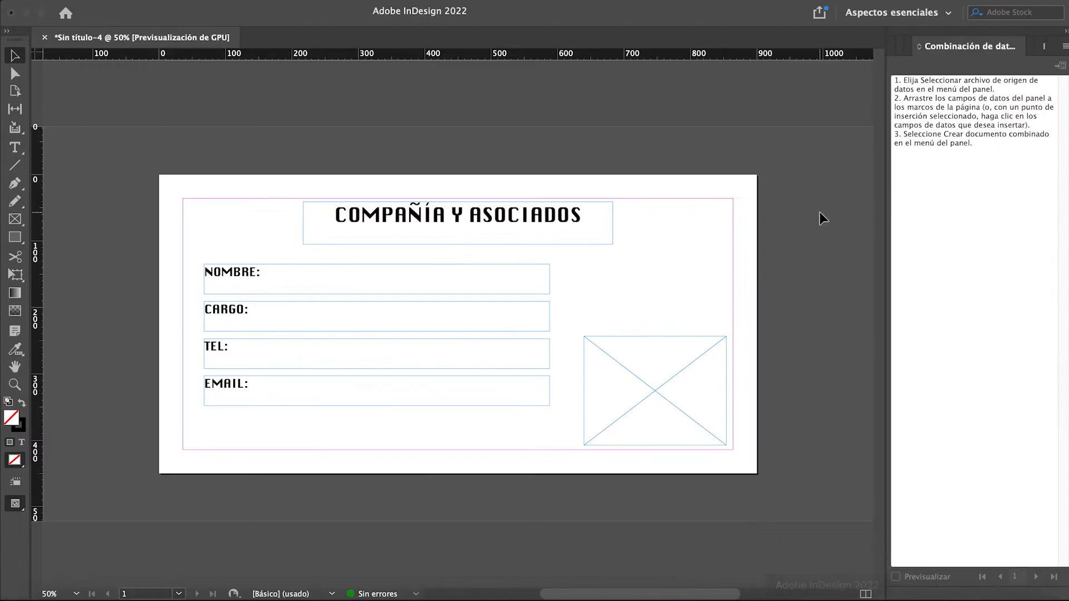
click(1064, 48)
click(900, 58)
click(410, 161)
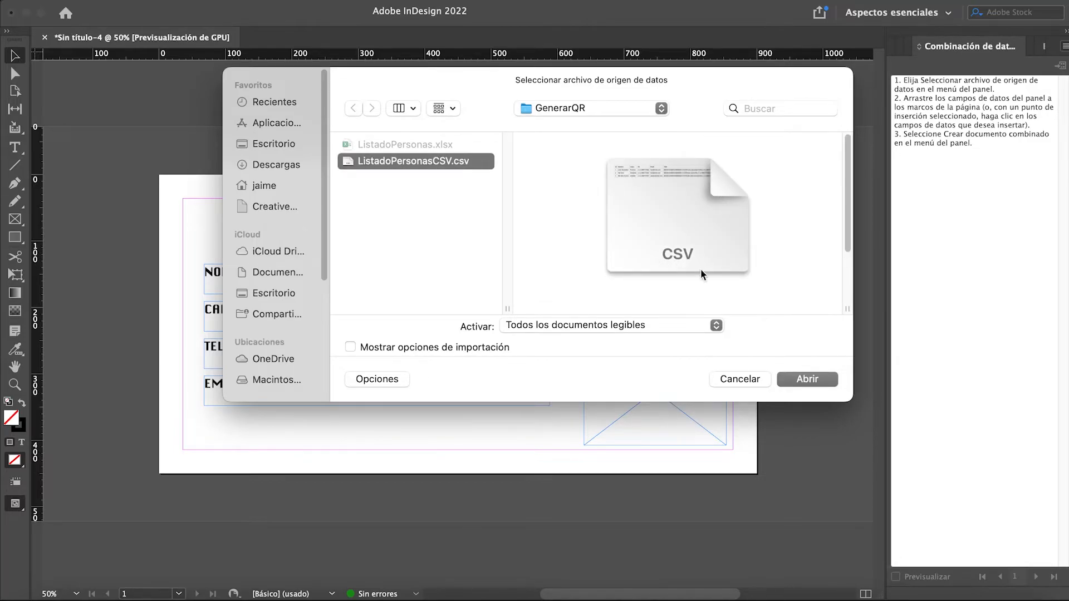
click(808, 379)
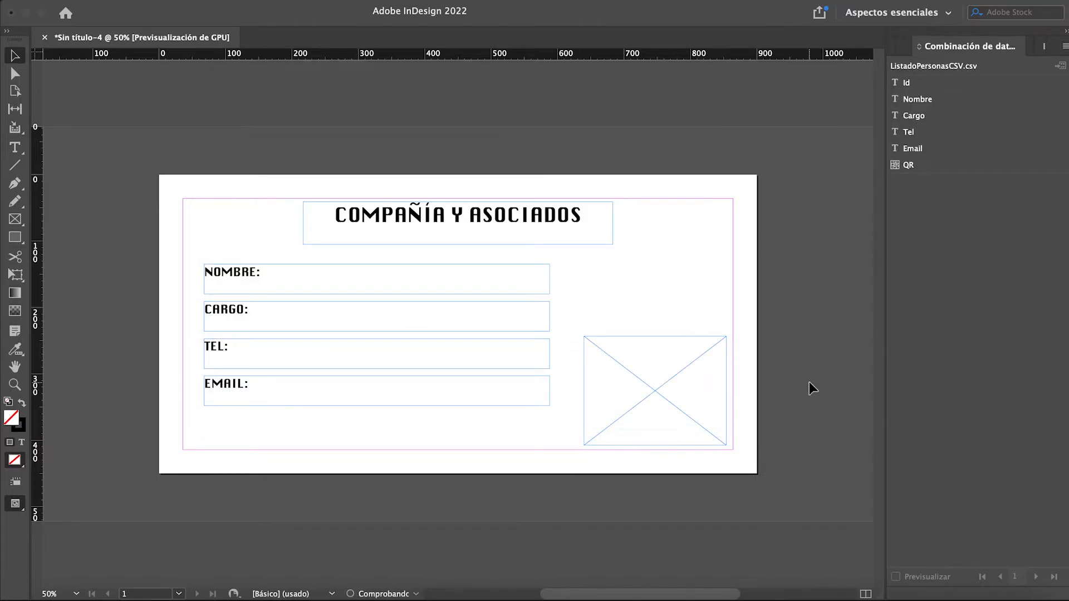
Insert the Nombre, Cargo, Tel and Email fields into their matching text frames and the QR field into the picture frame
click(231, 277)
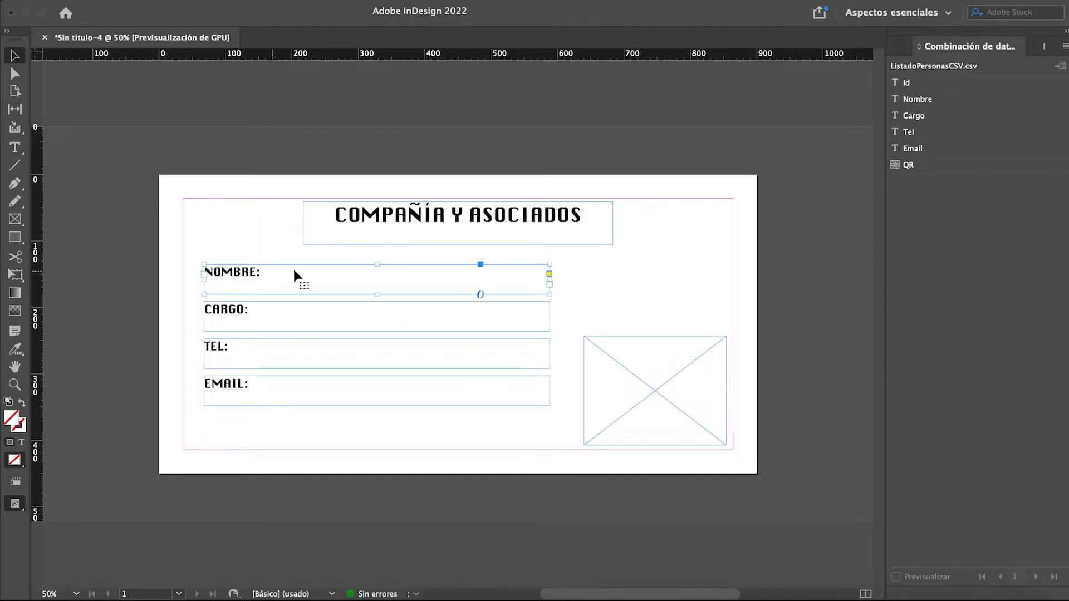
click(930, 100)
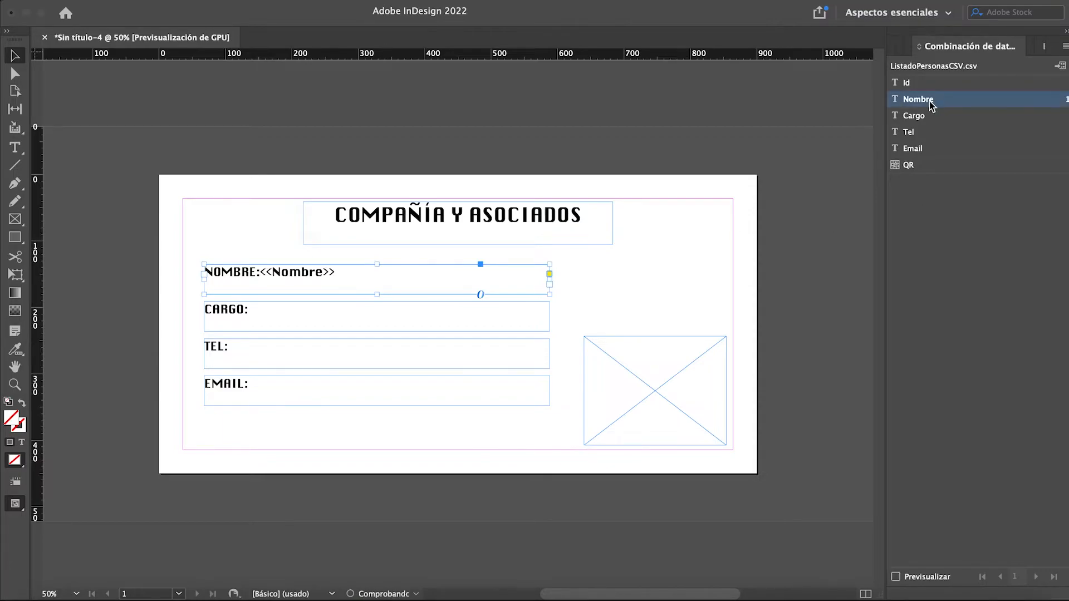
click(228, 318)
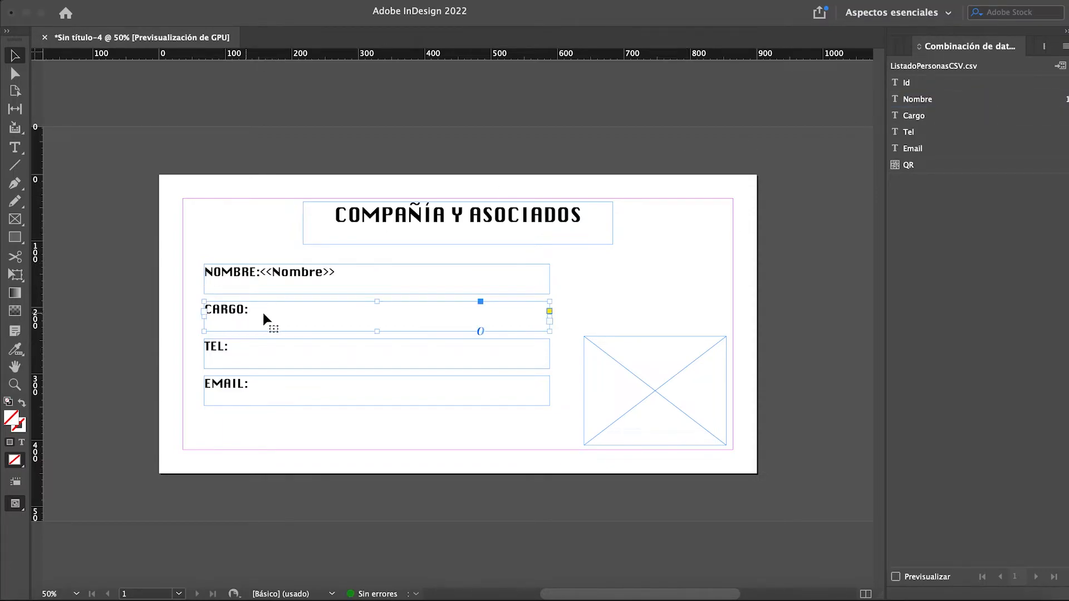
click(919, 117)
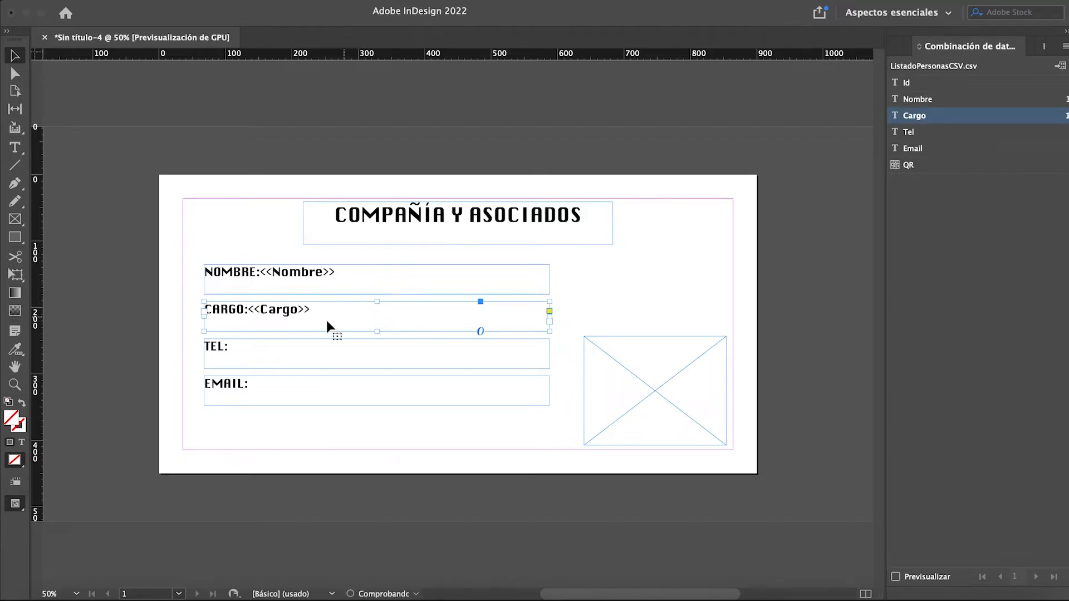
click(220, 351)
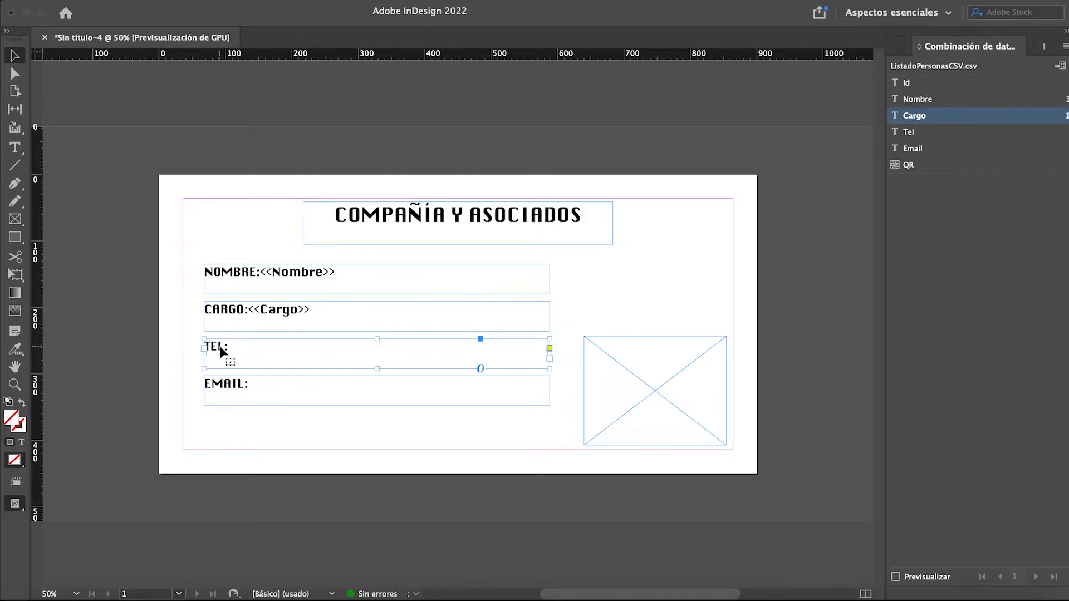
click(913, 132)
click(222, 390)
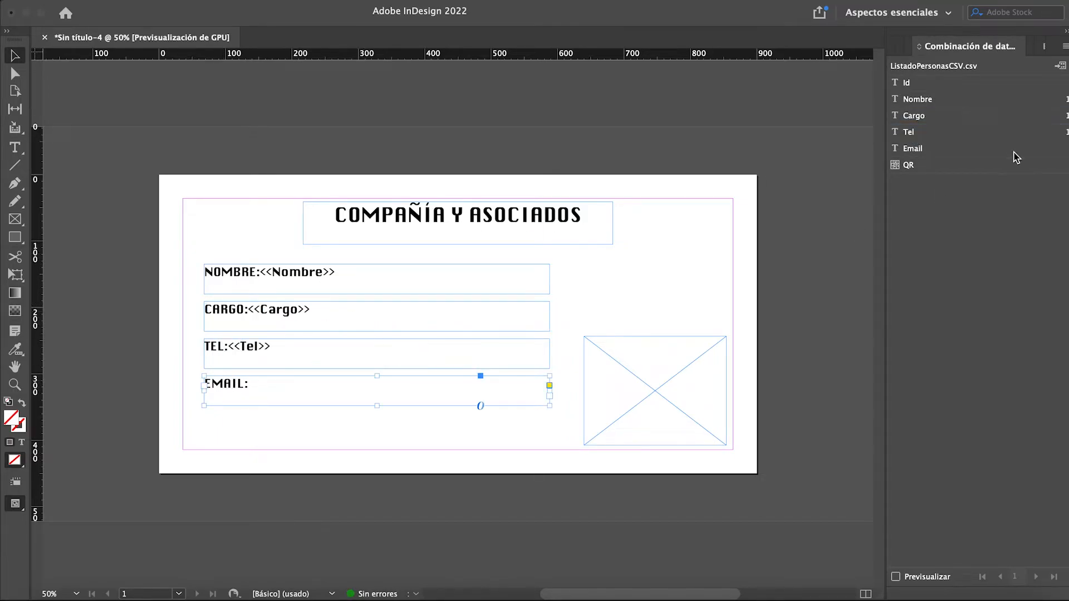
click(916, 149)
click(612, 366)
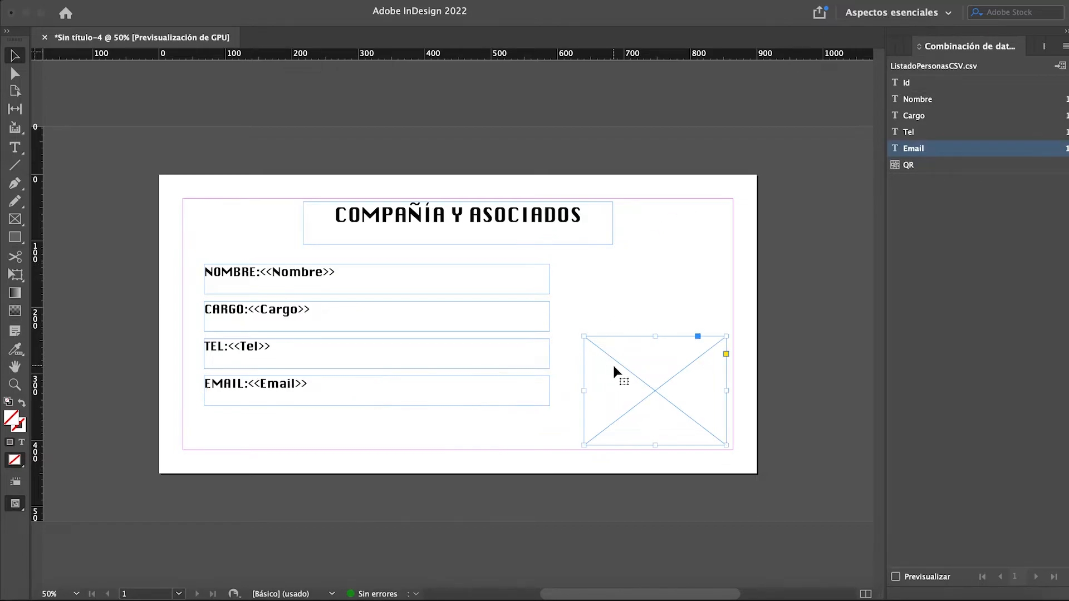
click(901, 167)
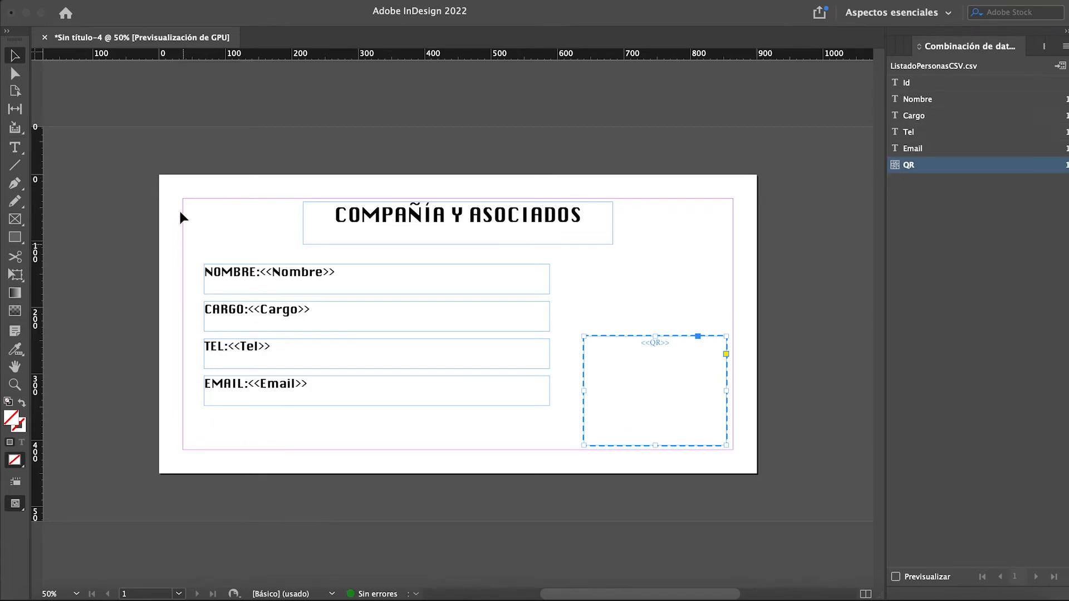
Add a space between the label and the merge field in the NOMBRE, CARGO, TEL and EMAIL frames
click(211, 273)
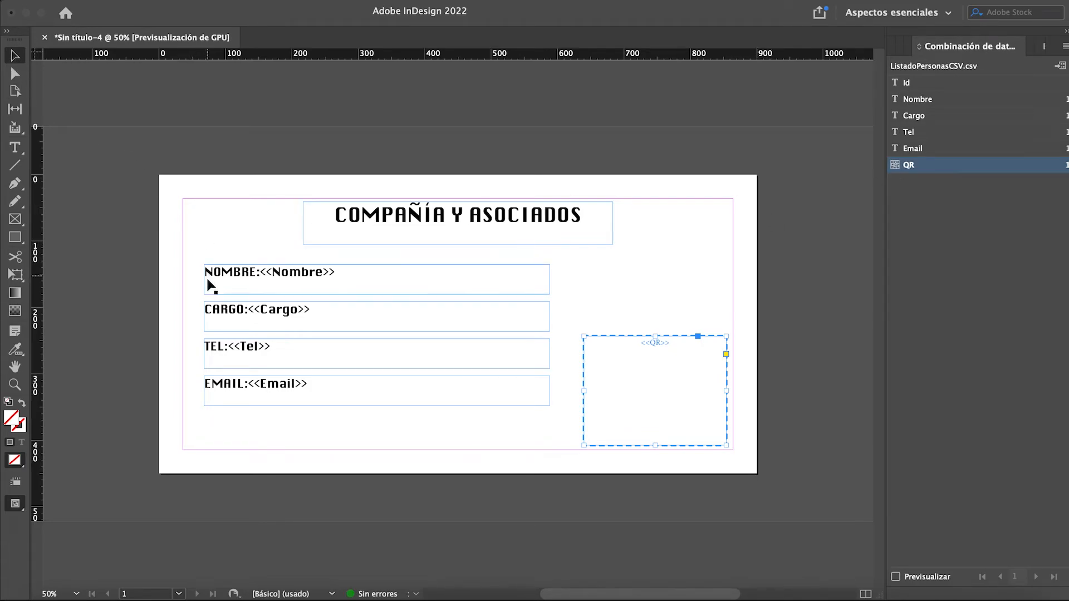
double_click(260, 272)
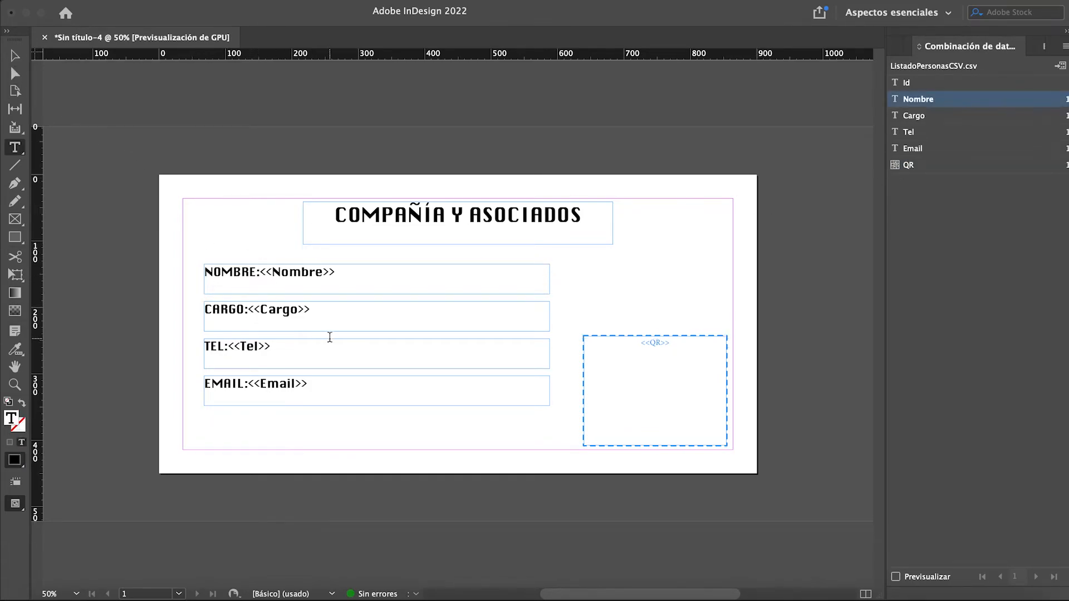
click(248, 310)
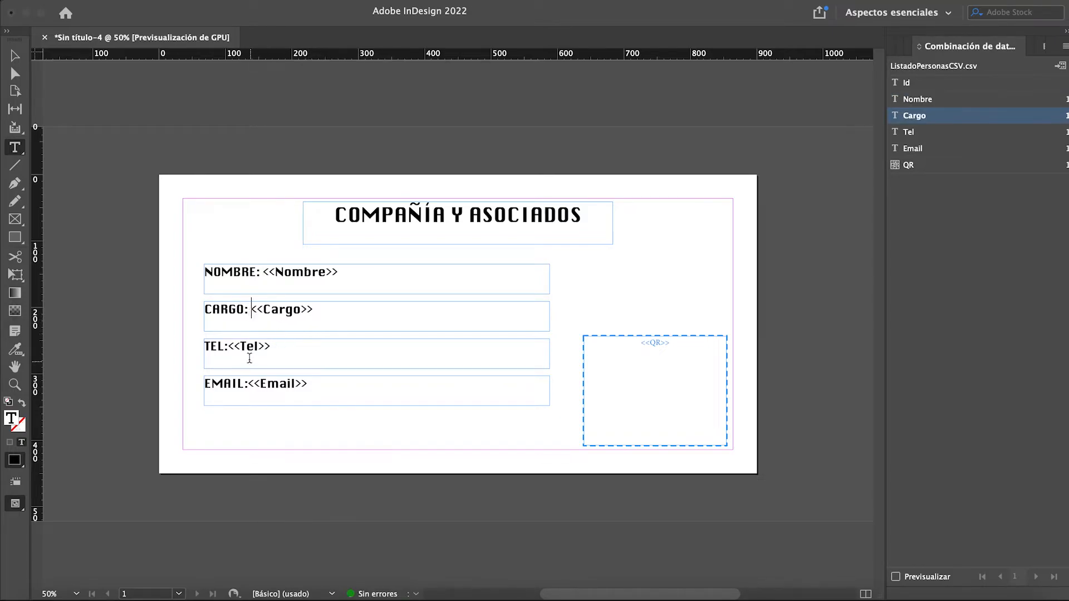
click(230, 346)
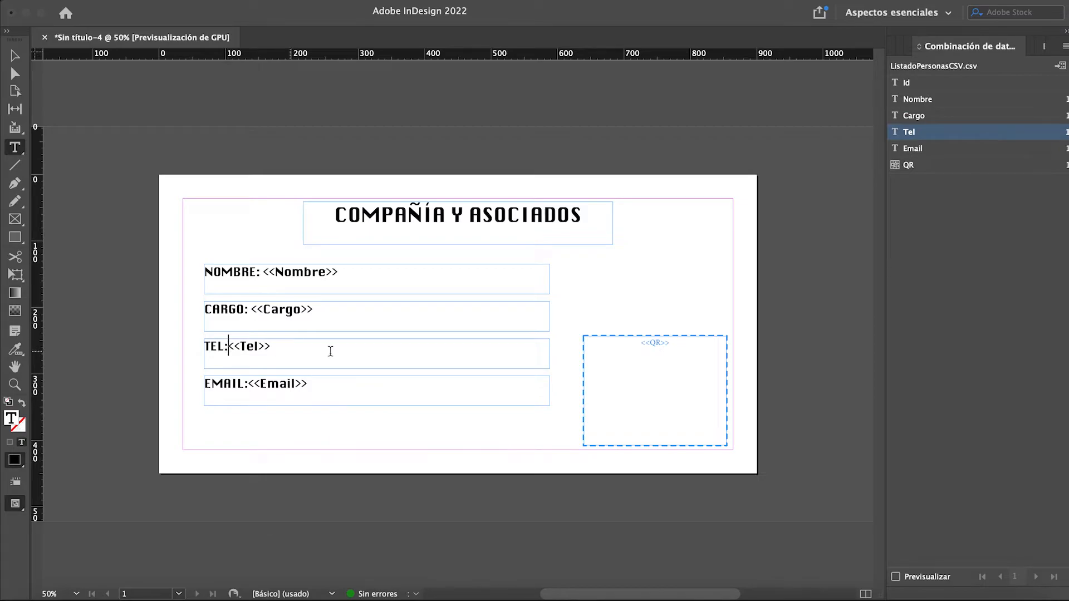
click(296, 401)
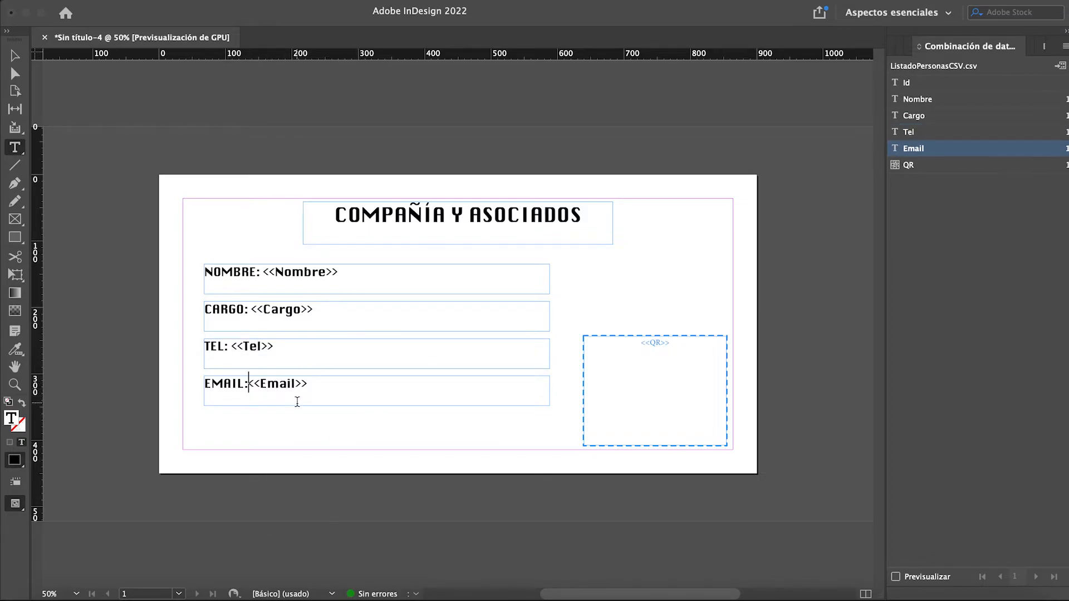
click(15, 56)
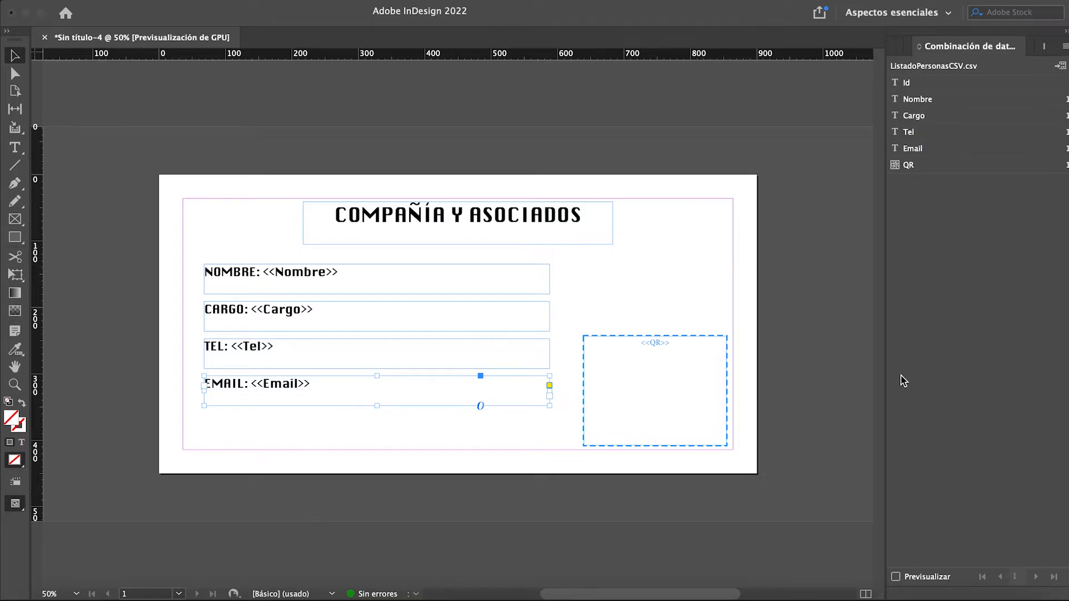
Preview the merged records through record 3, compare them with the names in the Excel list, and return to InDesign
click(895, 577)
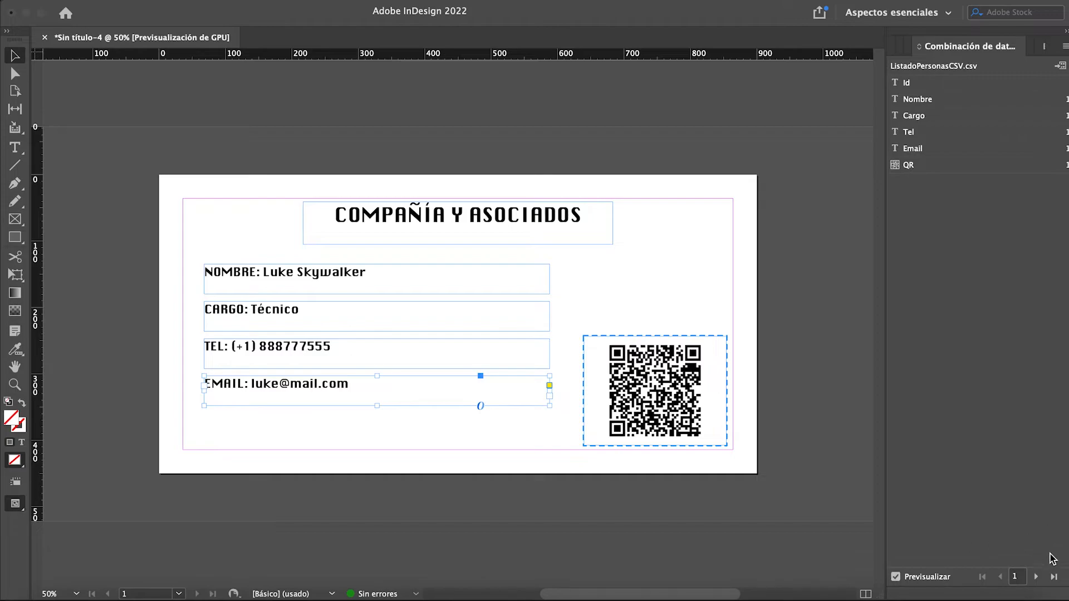
click(1038, 579)
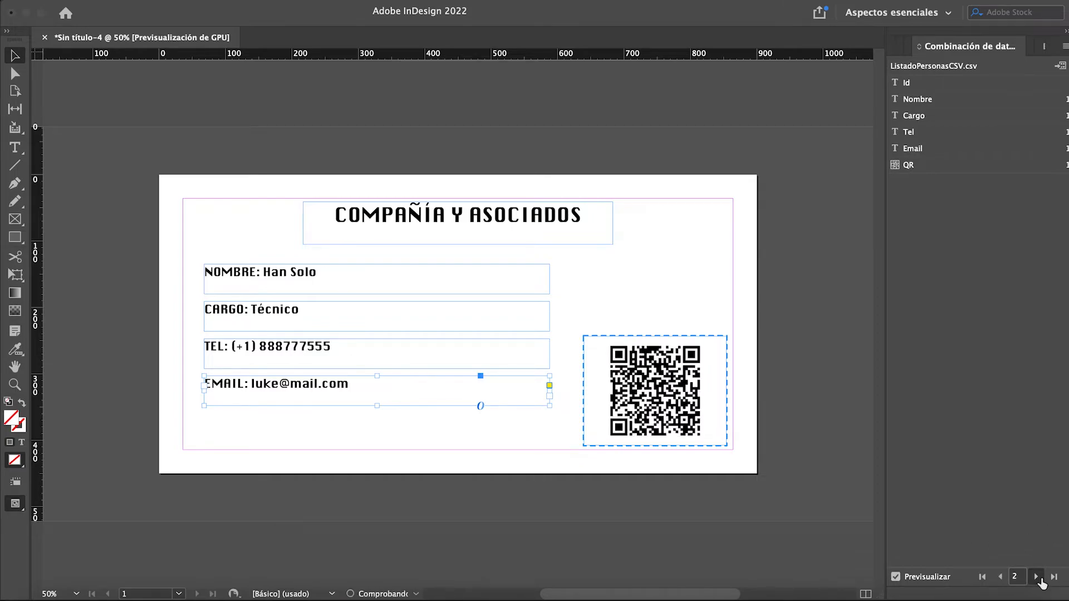
click(1037, 578)
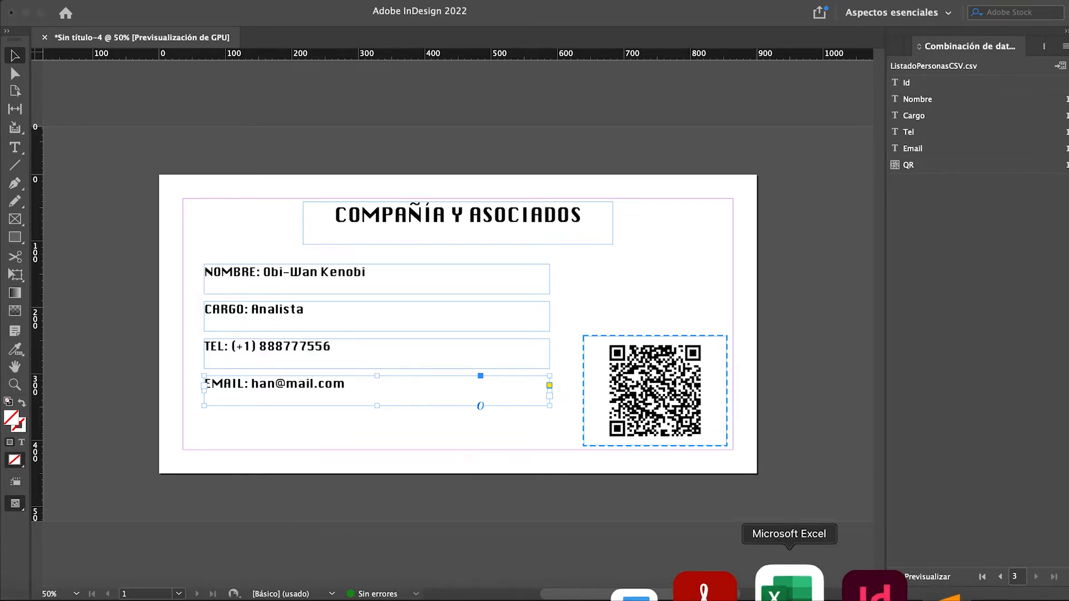
click(787, 591)
drag(80, 186, 79, 213)
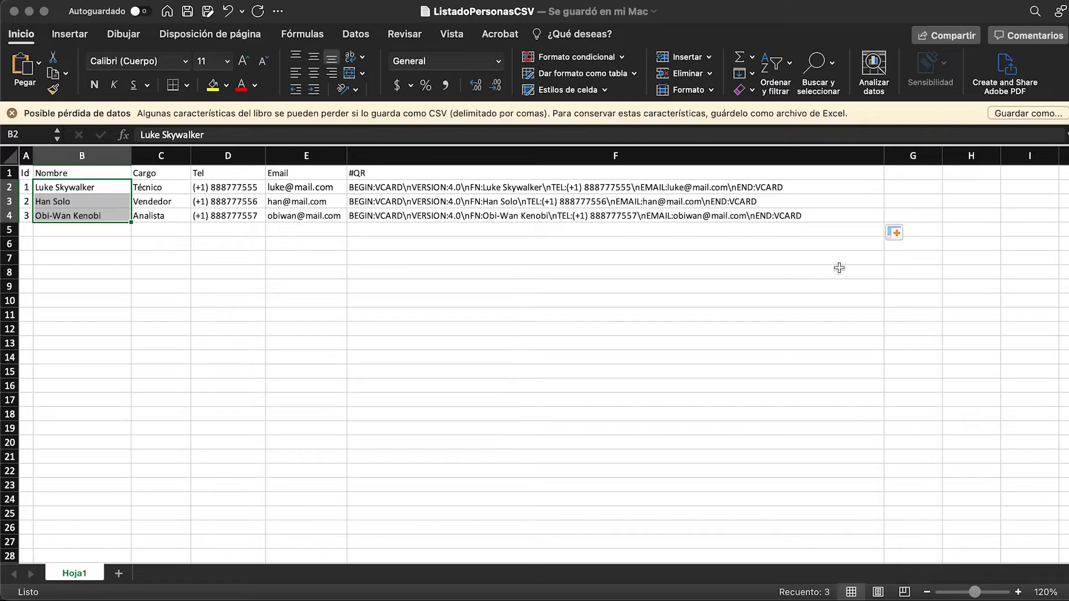
click(823, 583)
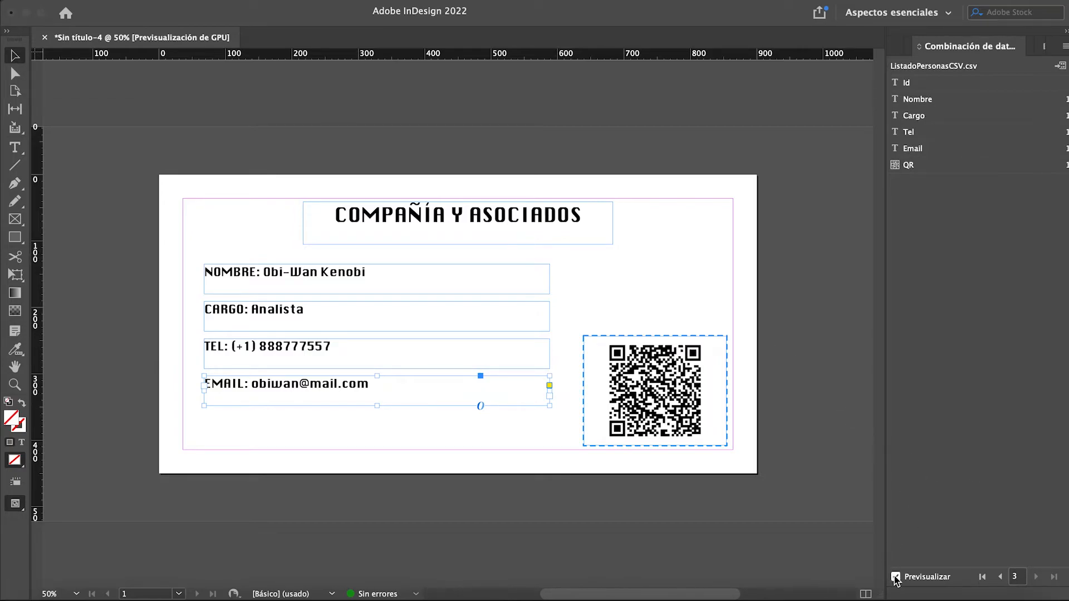
Try to enlarge the QR frame while the record preview is on, and undo the resize
click(677, 385)
drag(584, 334, 563, 301)
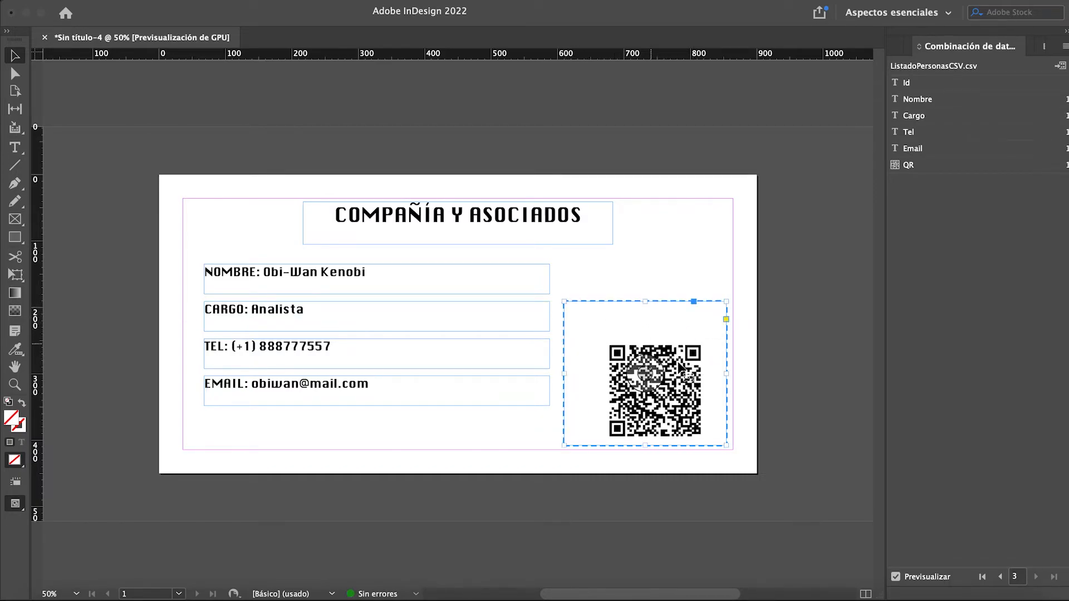
key(super+z)
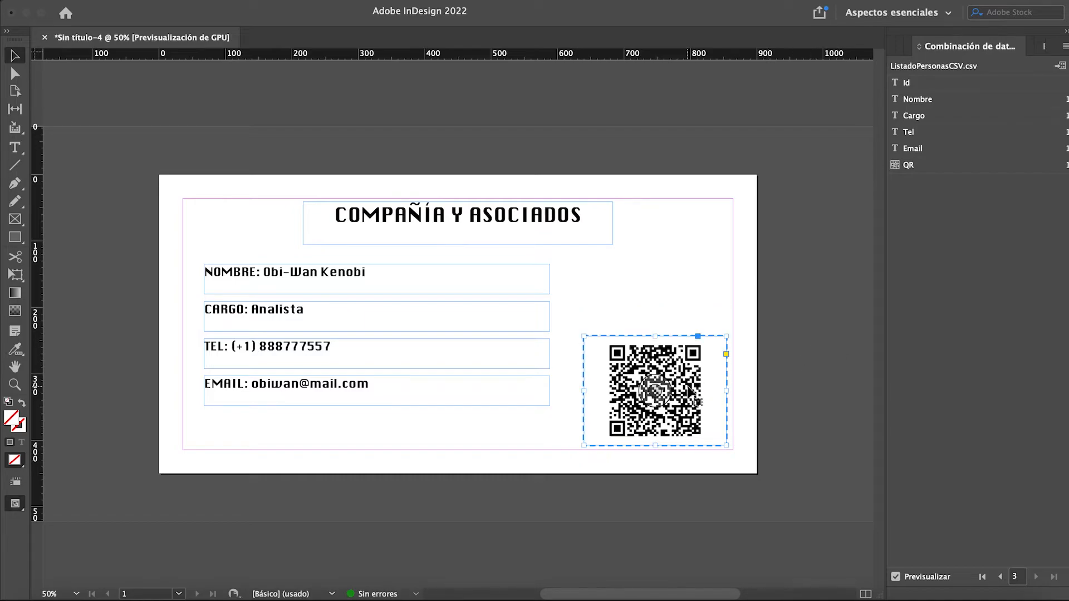
click(820, 307)
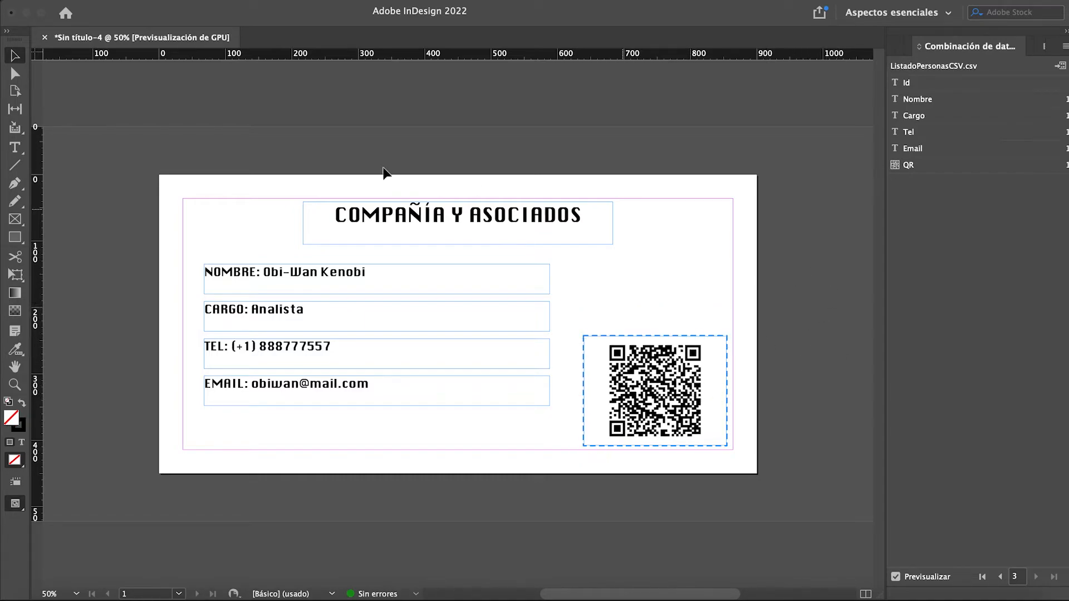
Turn off the record preview, enlarge the QR frame slightly from its upper-left corner, and turn the preview back on
click(895, 577)
click(603, 357)
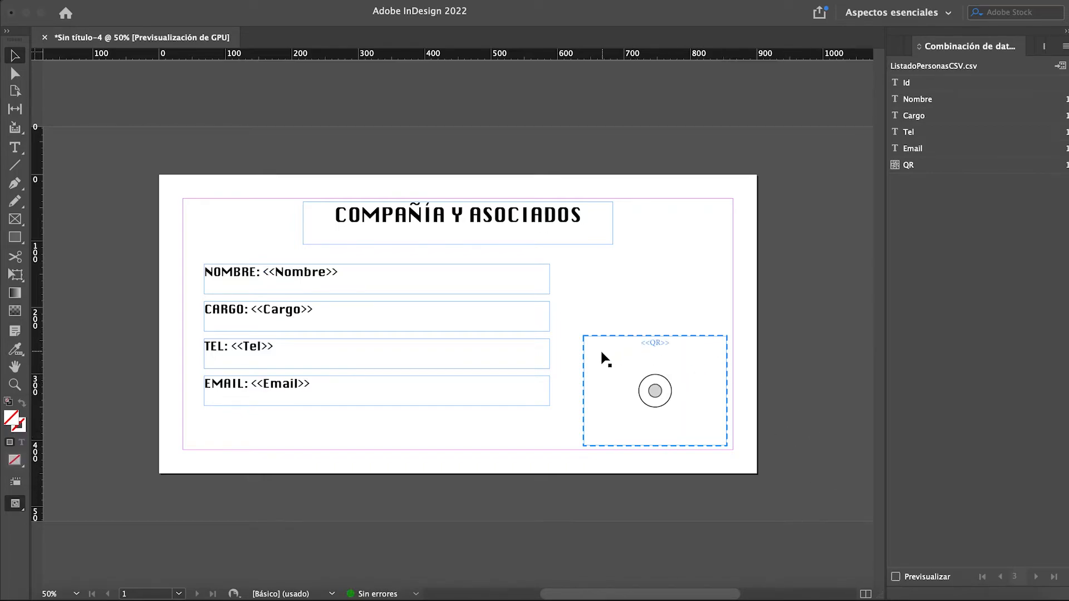
drag(584, 336, 567, 324)
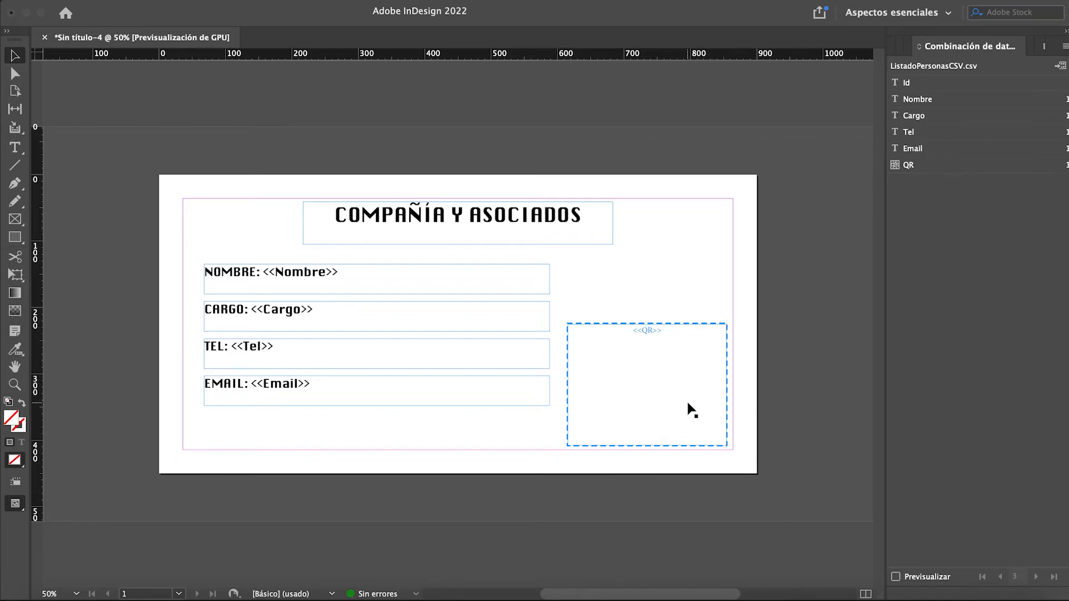
click(895, 576)
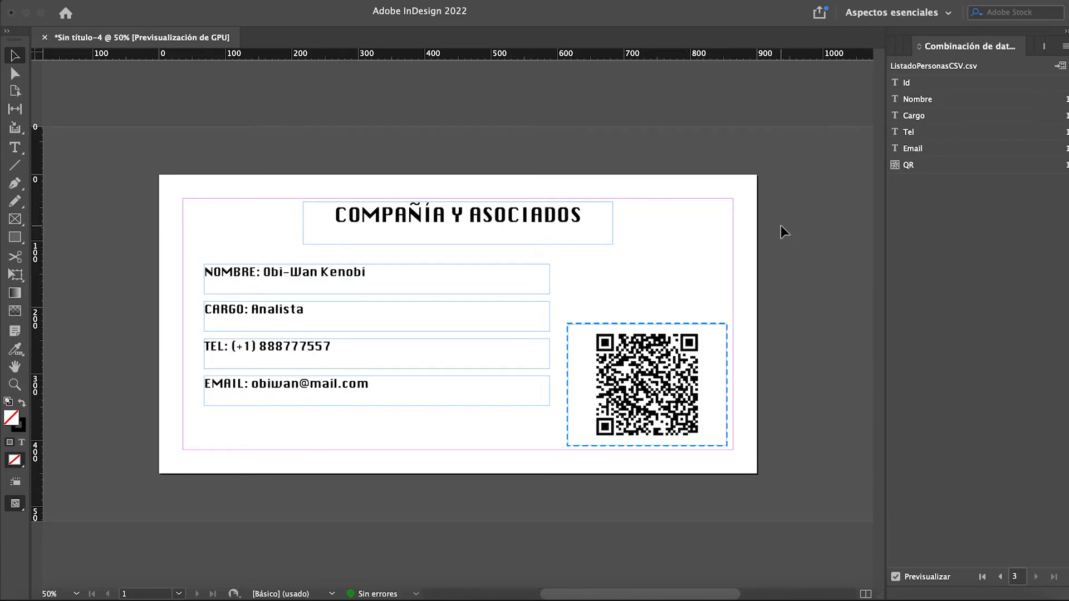
Create the combined document from all records with a single record per page, and check its list of pages
click(1061, 67)
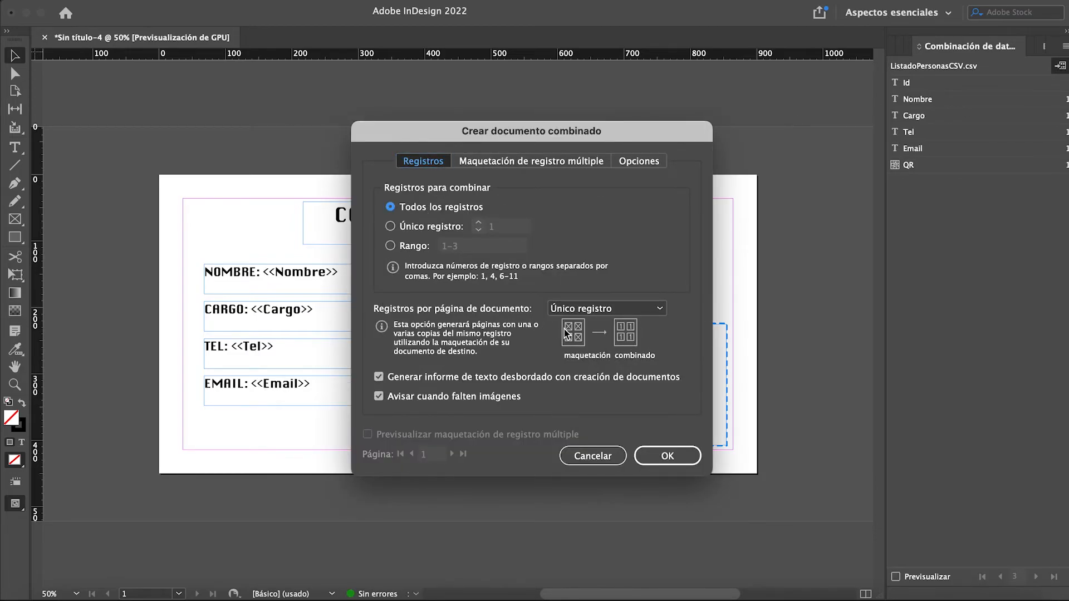
click(666, 456)
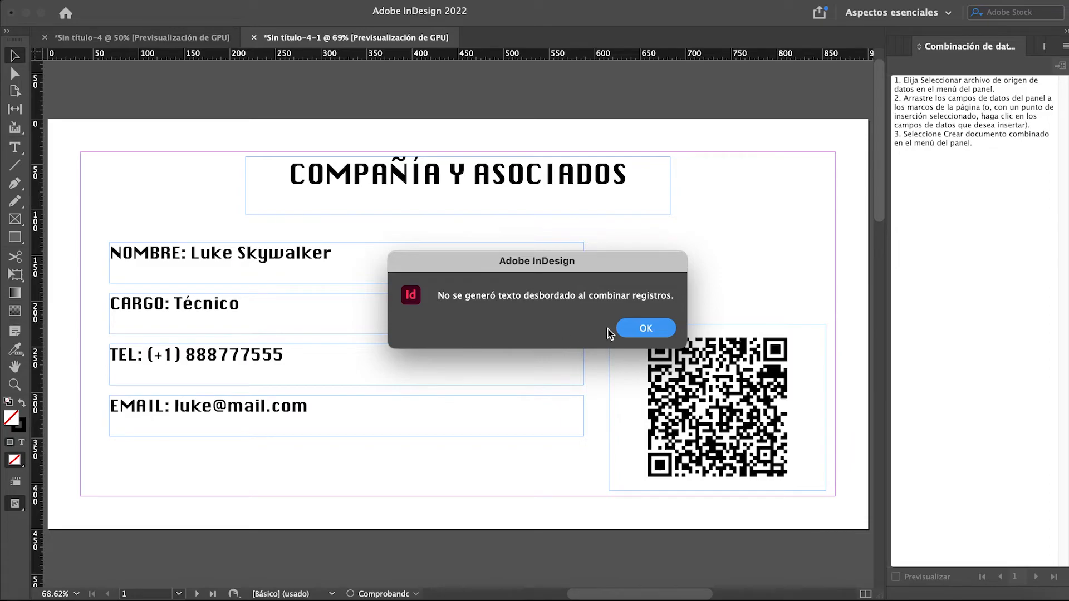
click(646, 329)
click(180, 593)
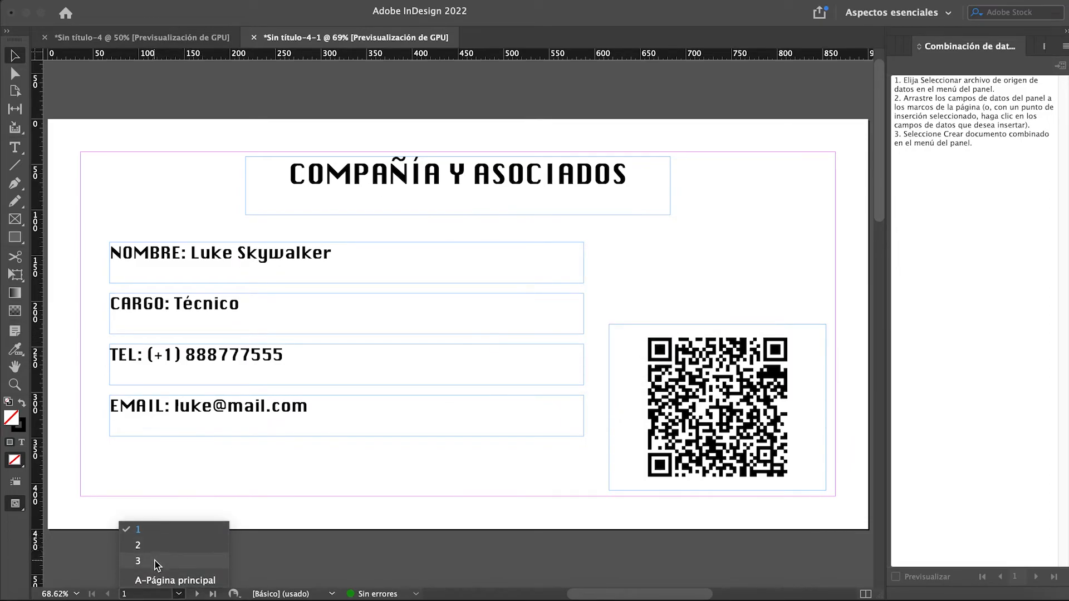
click(159, 532)
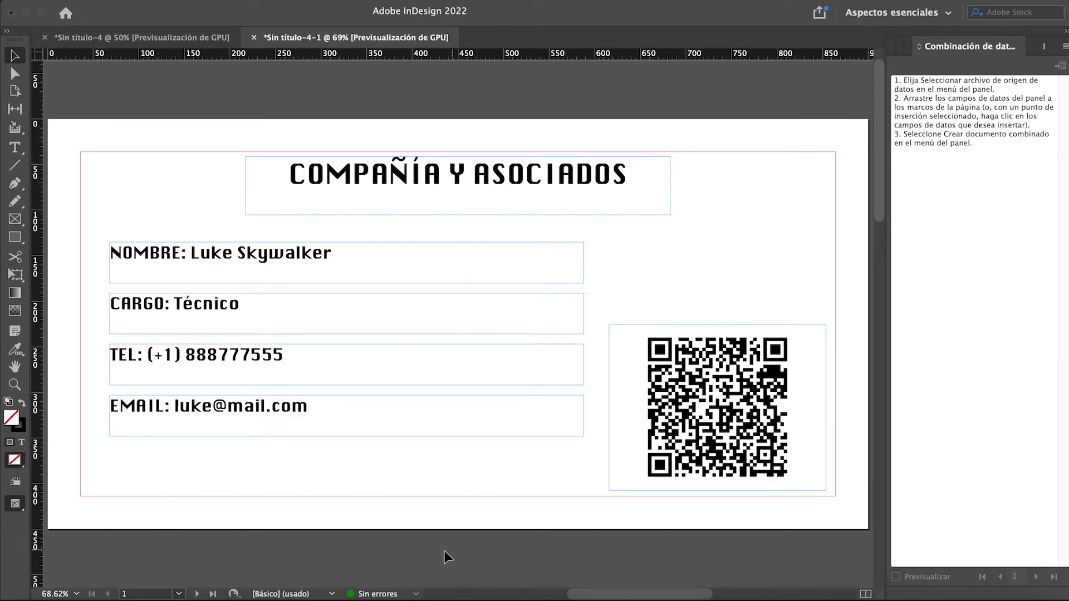
Check the GenerarQR folder in Finder, return to InDesign, and export all pages there as PNG images named VCARD
click(42, 585)
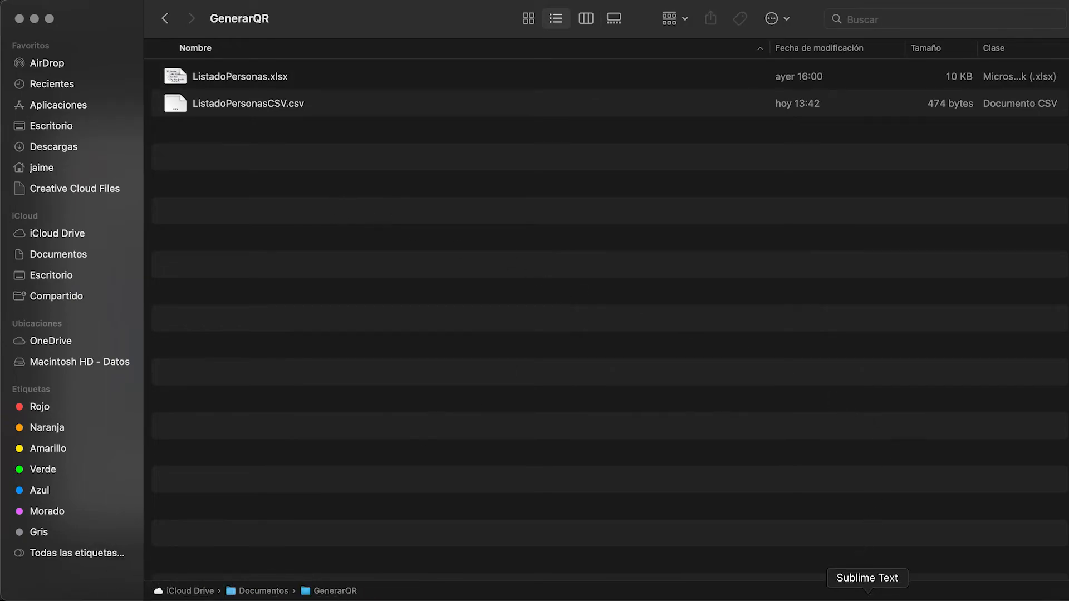
click(813, 592)
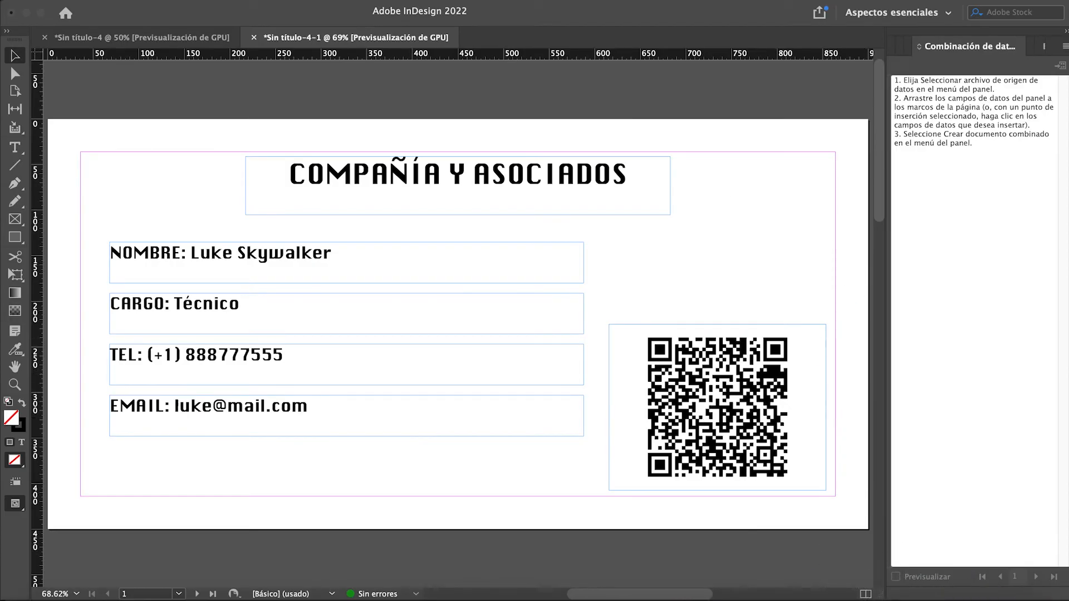
click(109, 0)
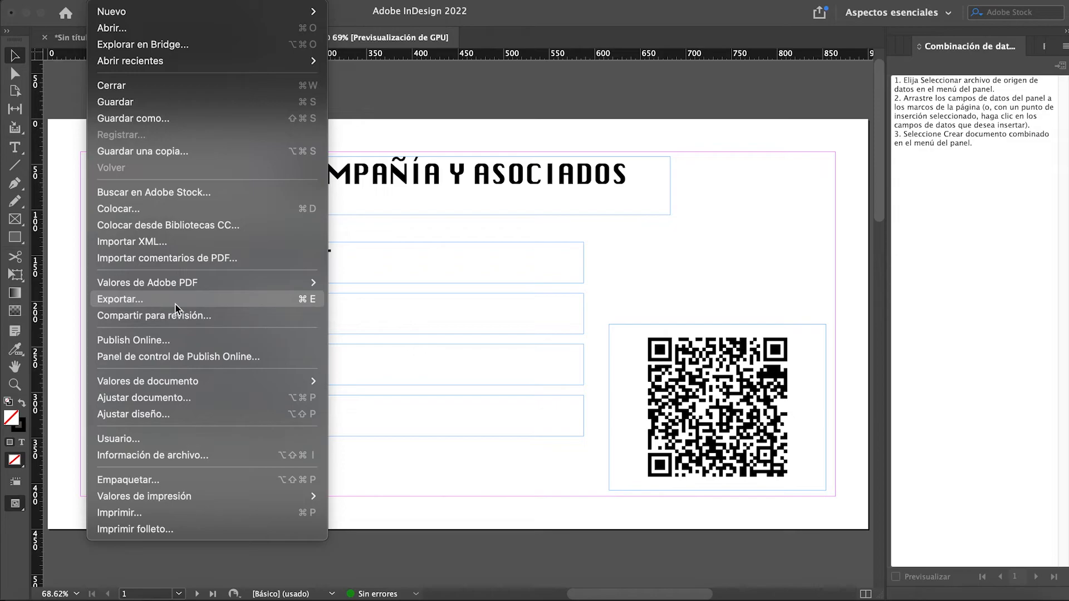
click(217, 304)
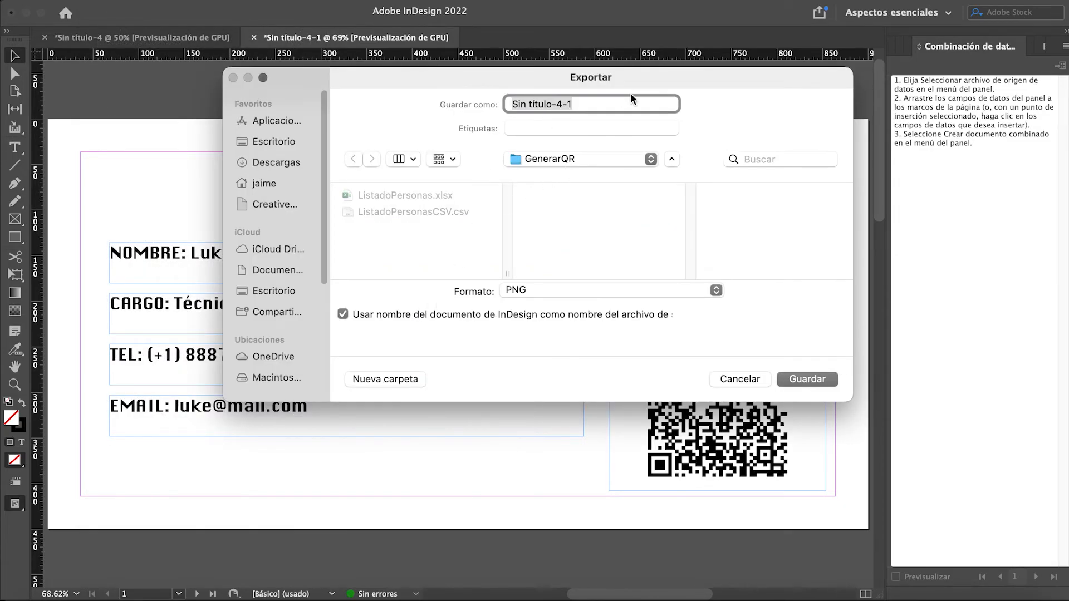
text(VCARD)
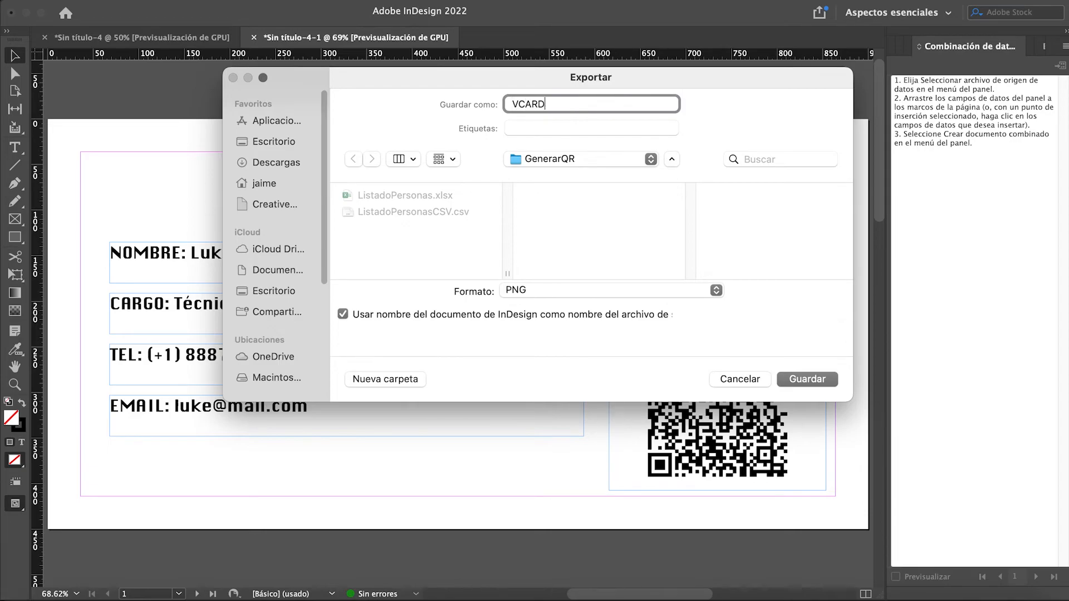
click(517, 292)
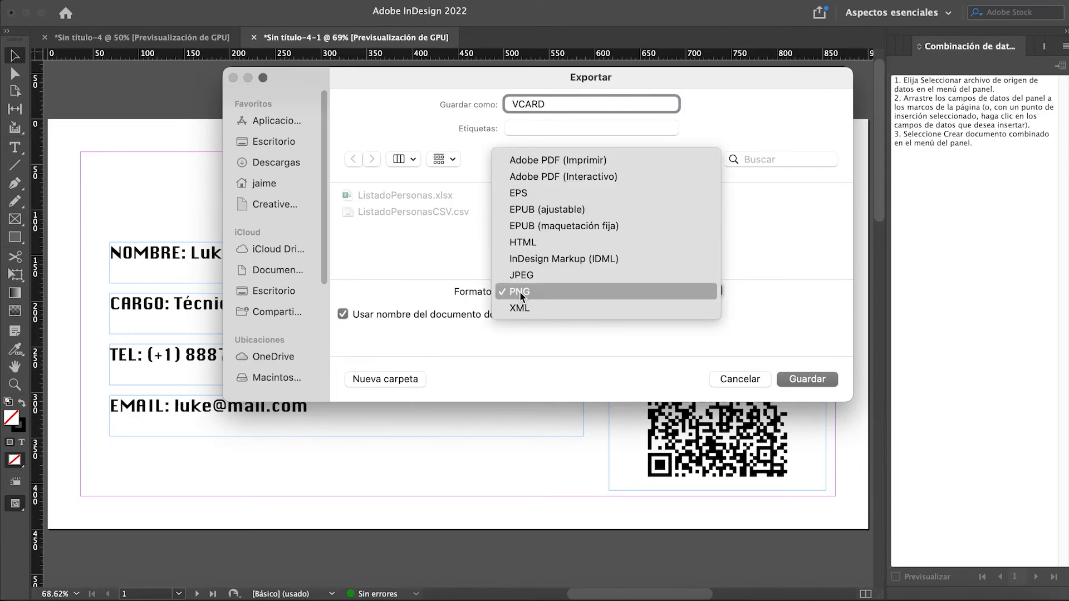
click(552, 291)
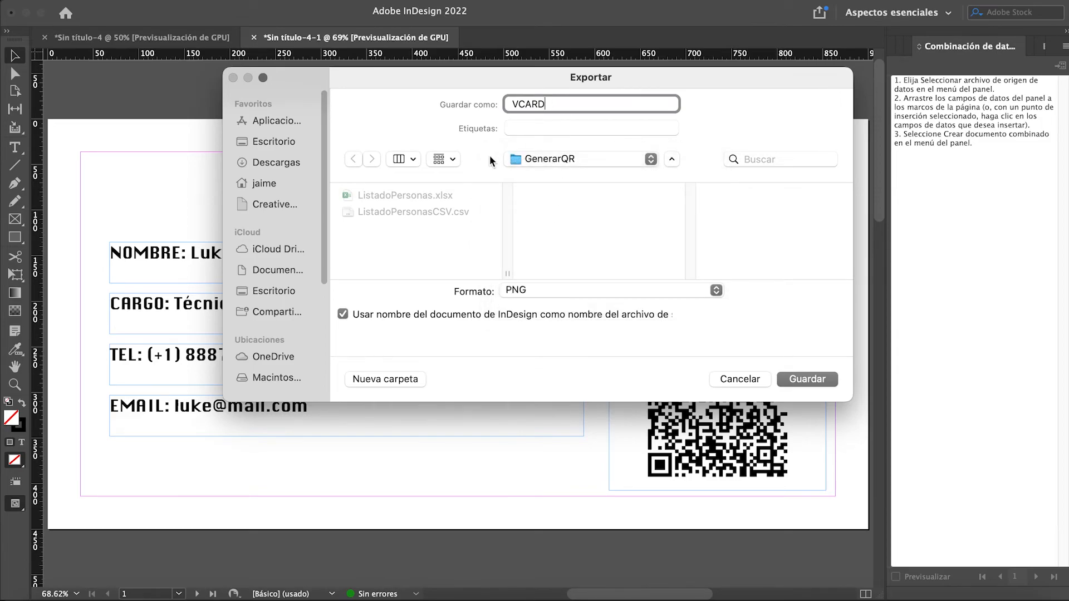
click(804, 379)
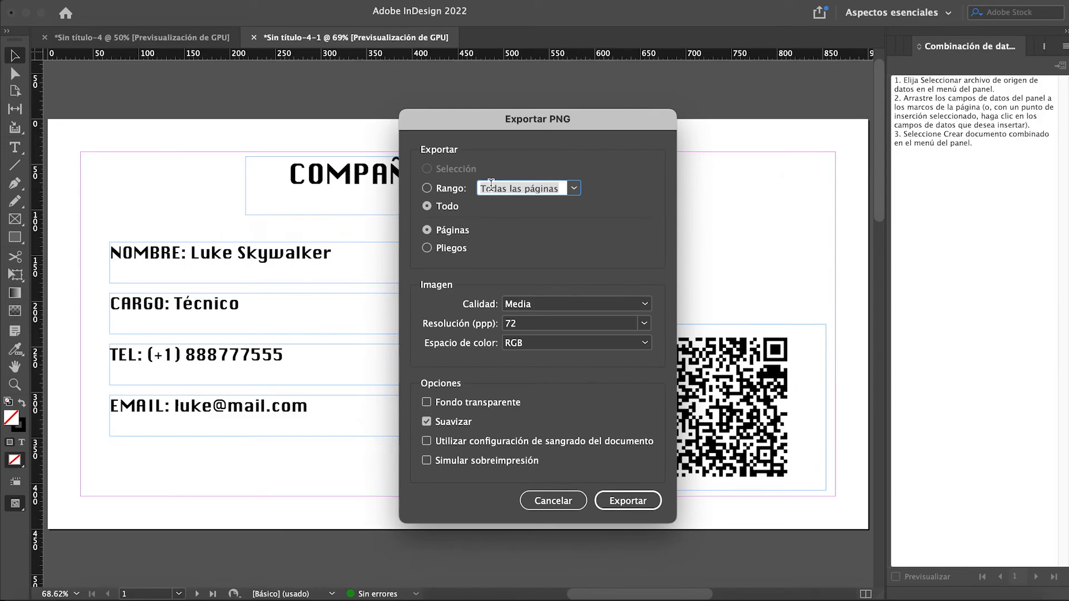
click(455, 209)
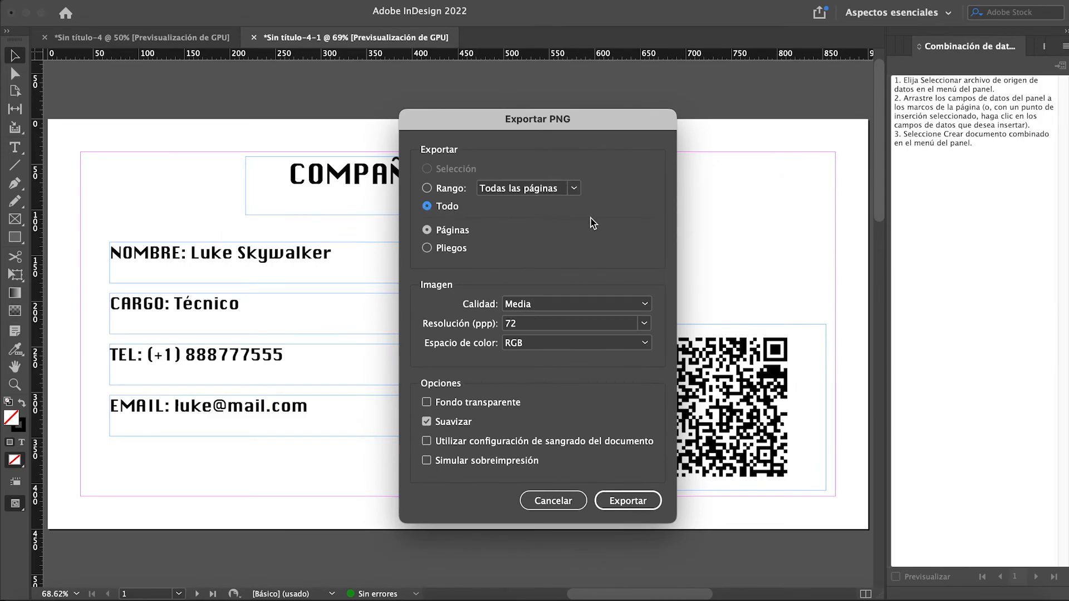
click(626, 501)
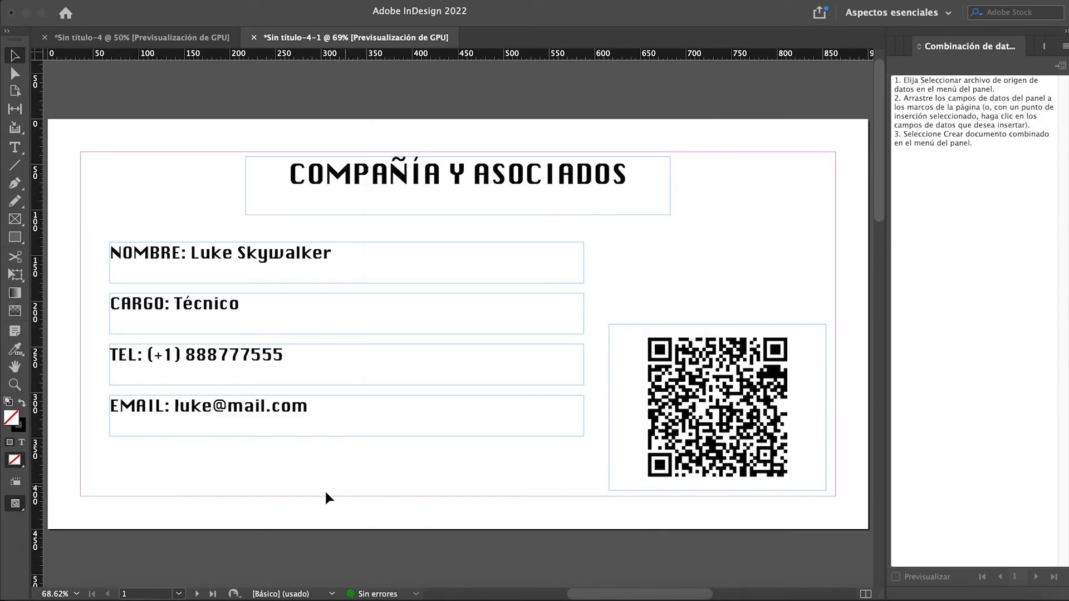
Switch to the GenerarQR folder in Finder and inspect the exported cards VCARD.png, VCARD2.png and VCARD3.png one by one
click(12, 591)
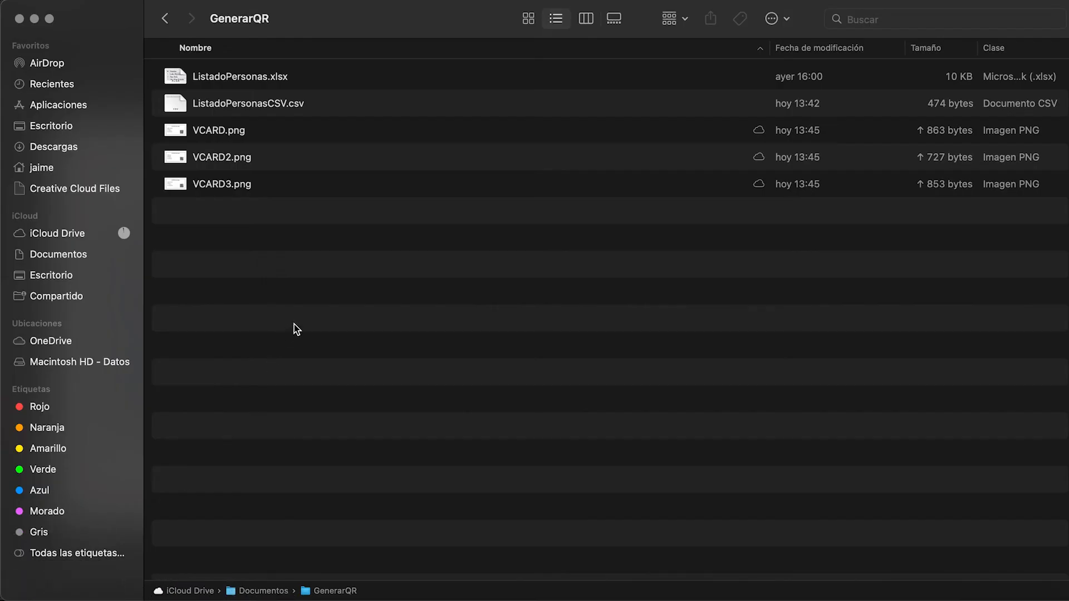
drag(263, 241, 209, 136)
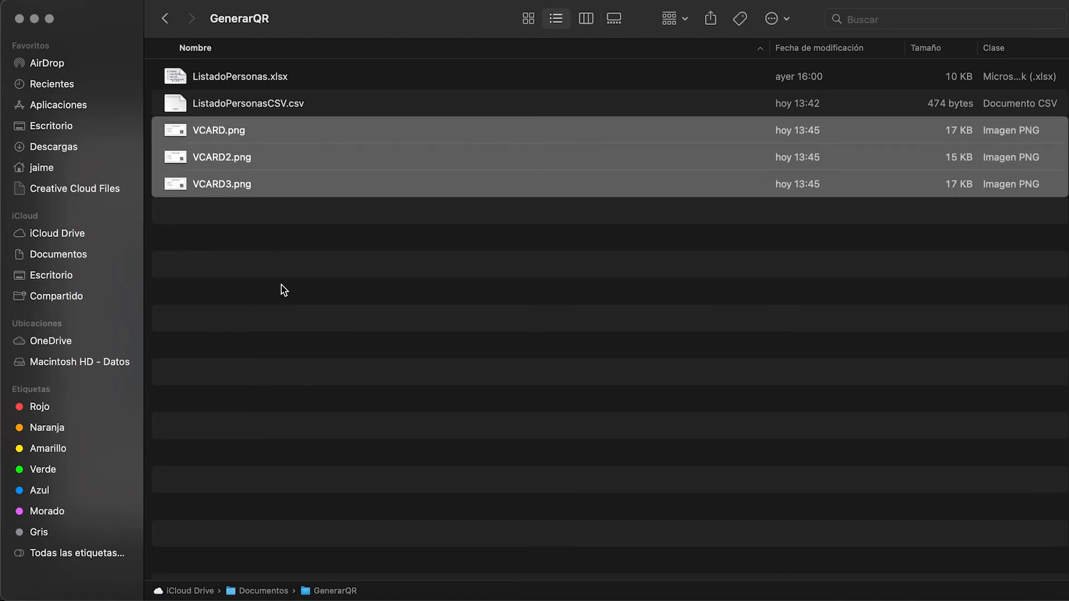
click(288, 259)
click(179, 132)
double_click(179, 132)
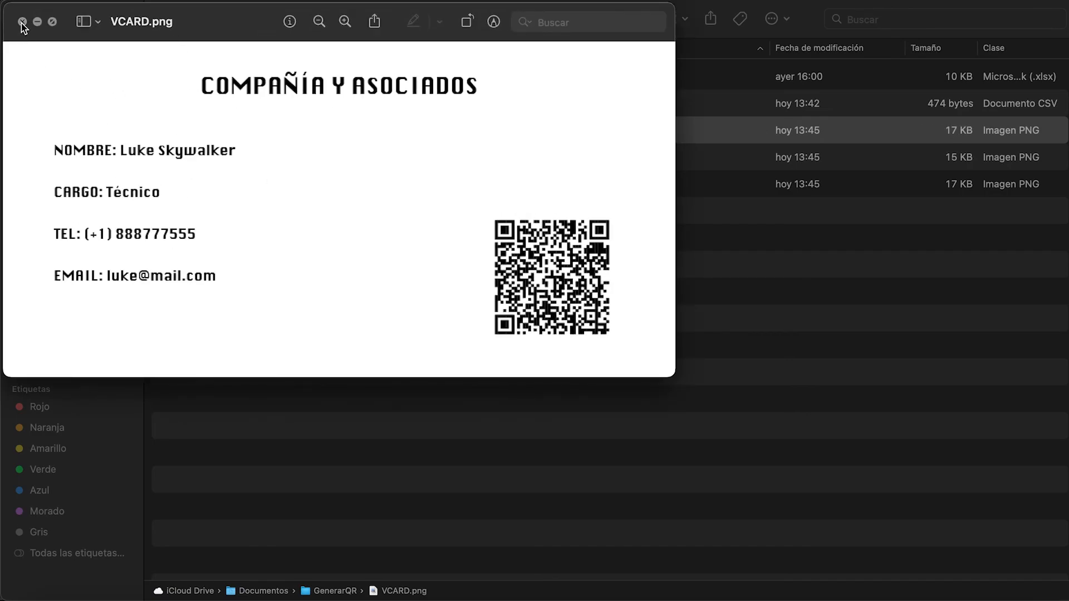
click(22, 22)
click(177, 161)
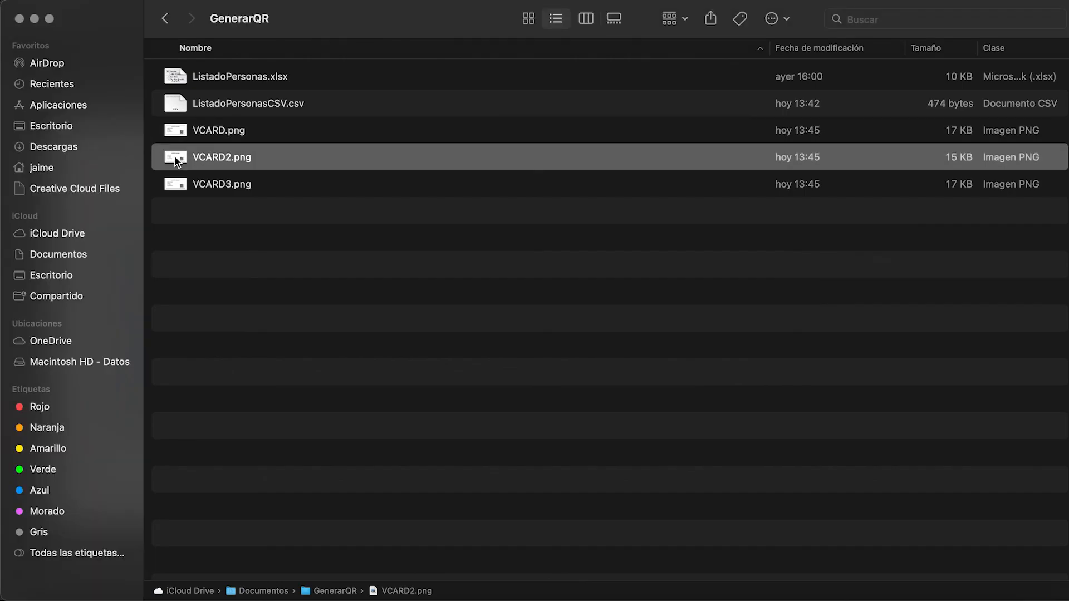
double_click(177, 160)
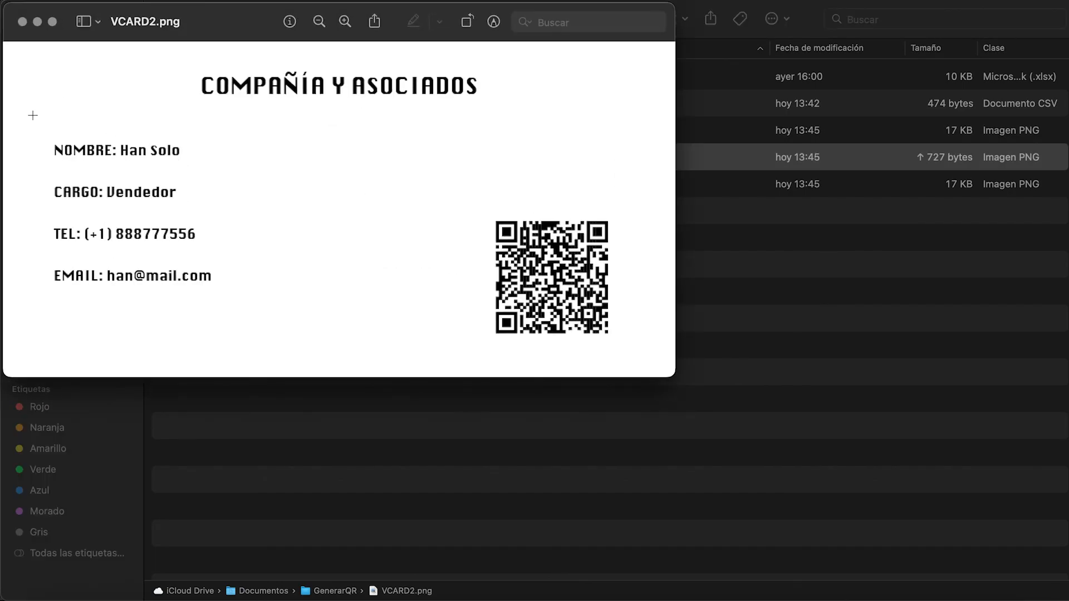
click(22, 22)
double_click(177, 186)
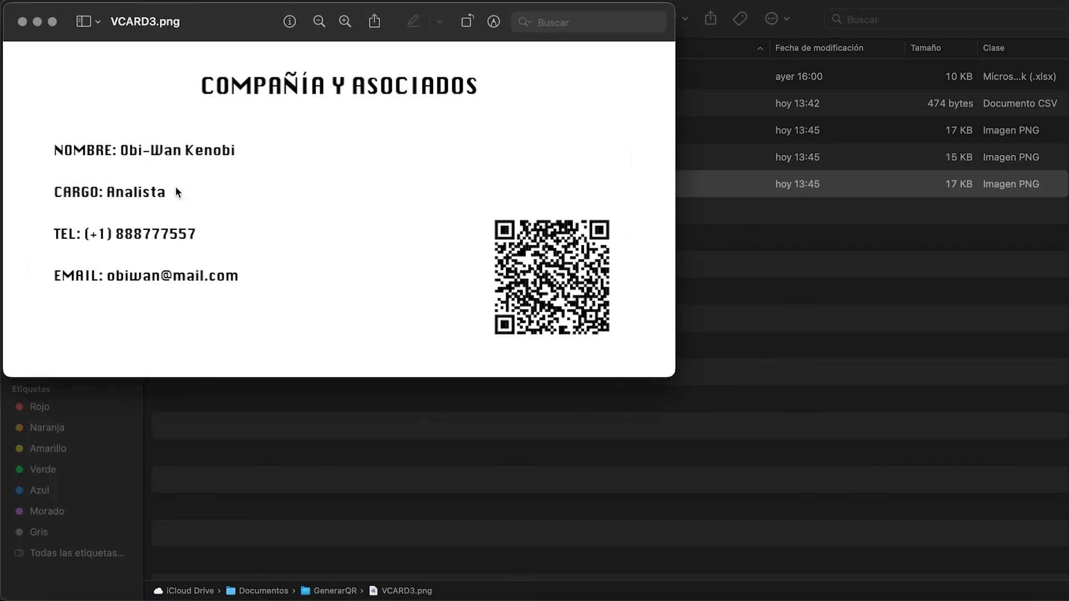